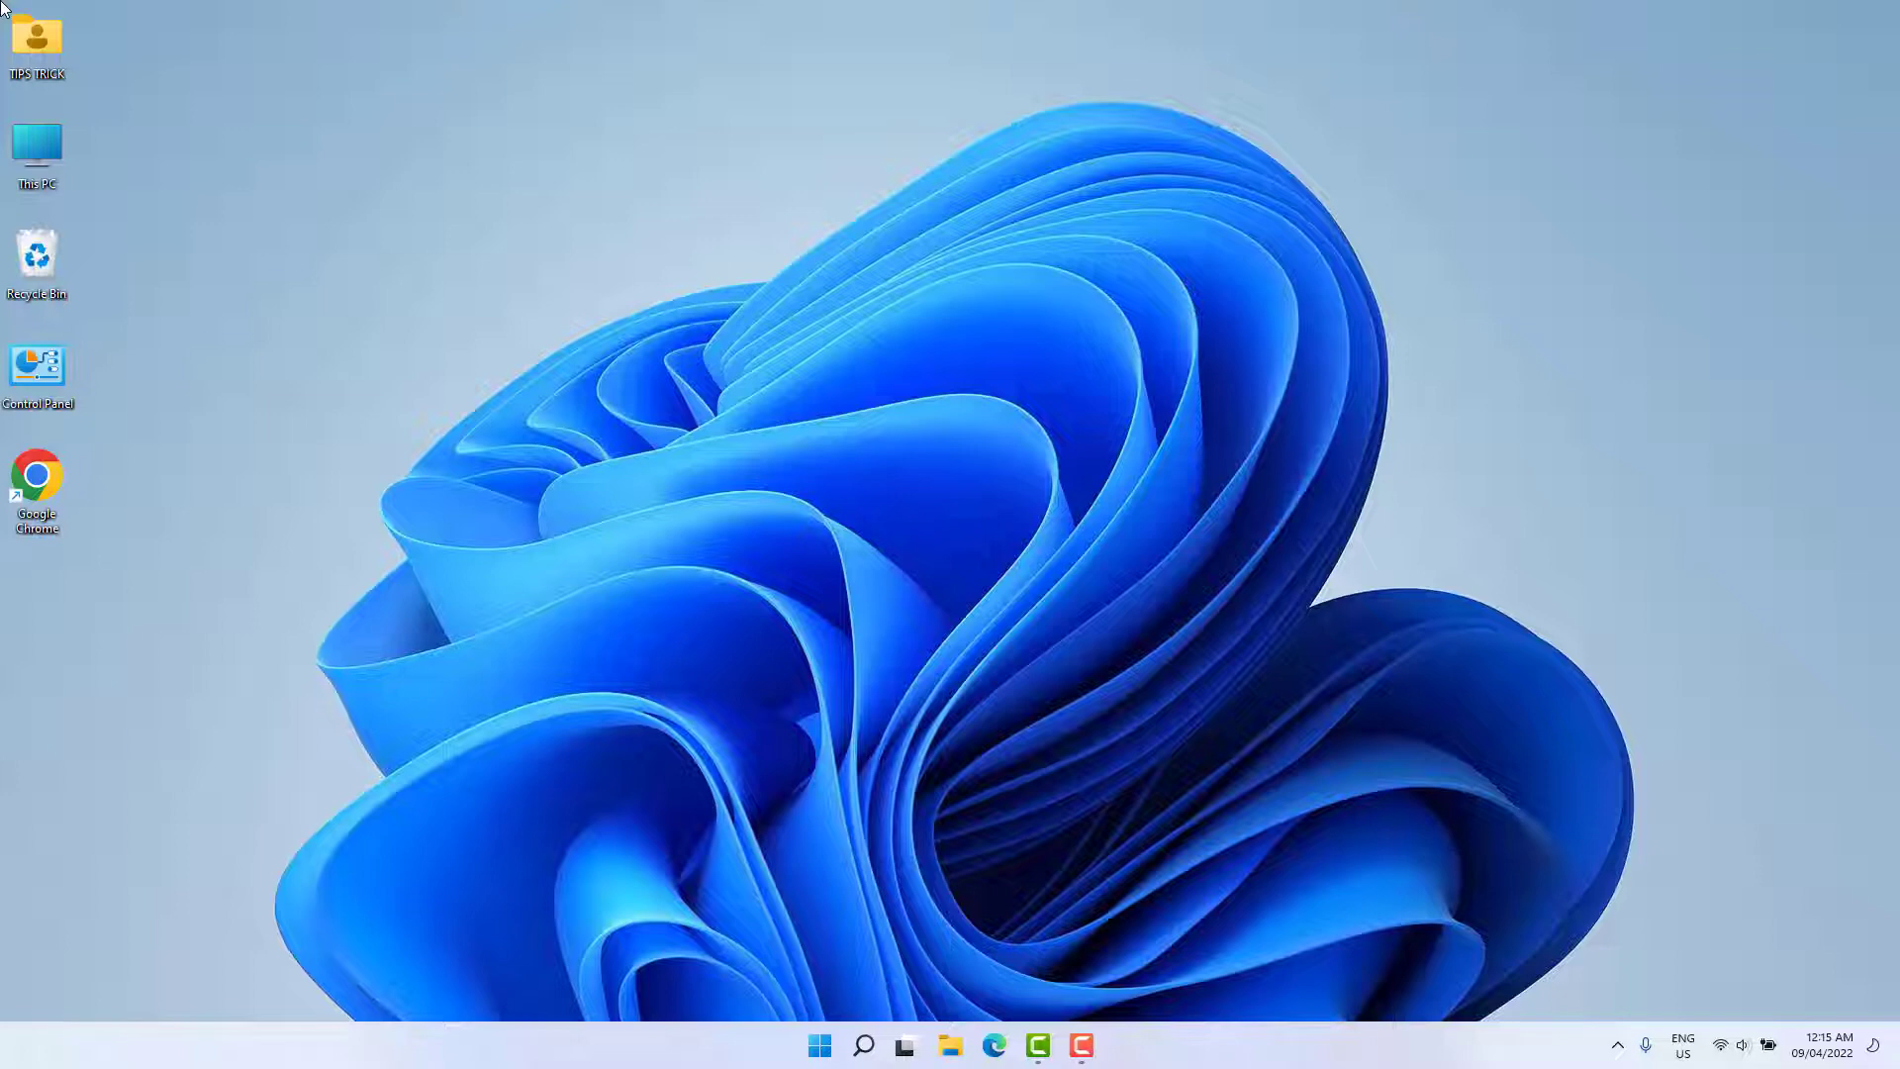
# Open Device Manager, expand Display adapters and select the NVIDIA GeForce MX330.
pyautogui.rightClick(816, 1055)
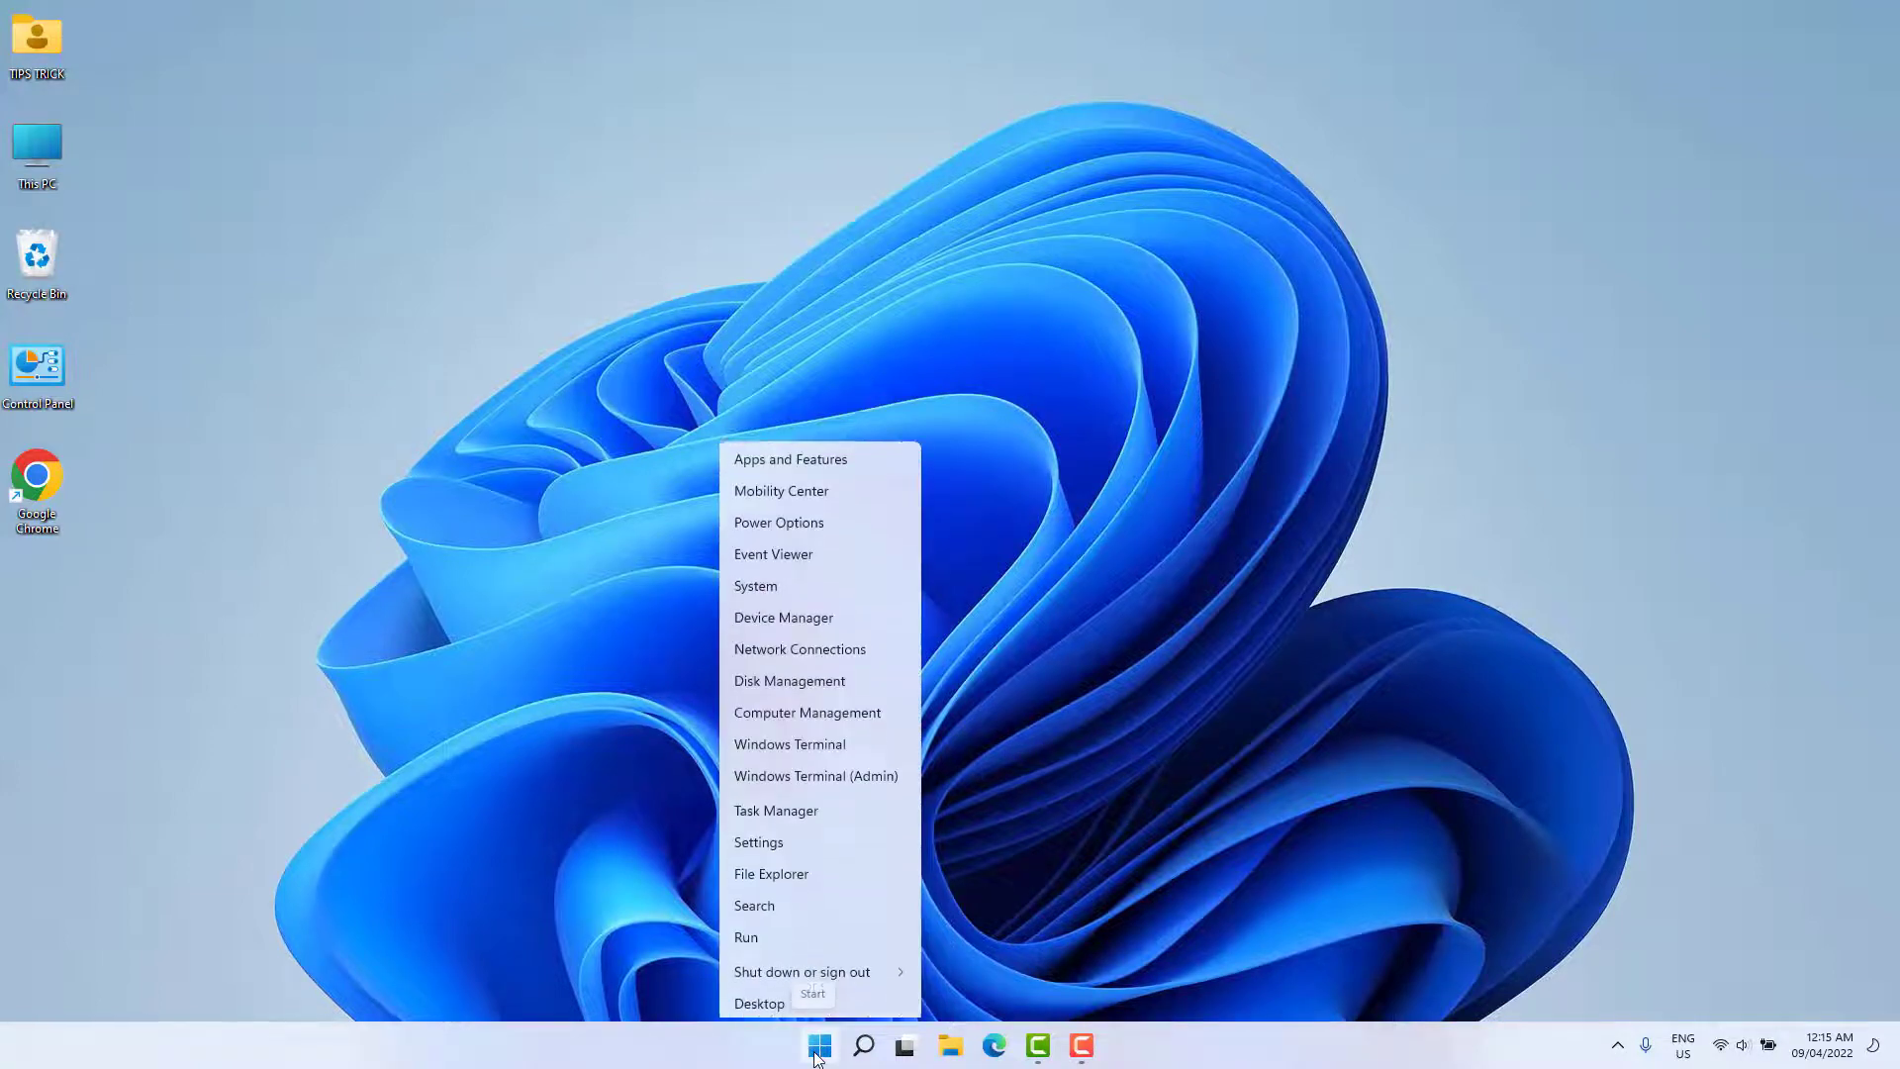
pyautogui.click(798, 614)
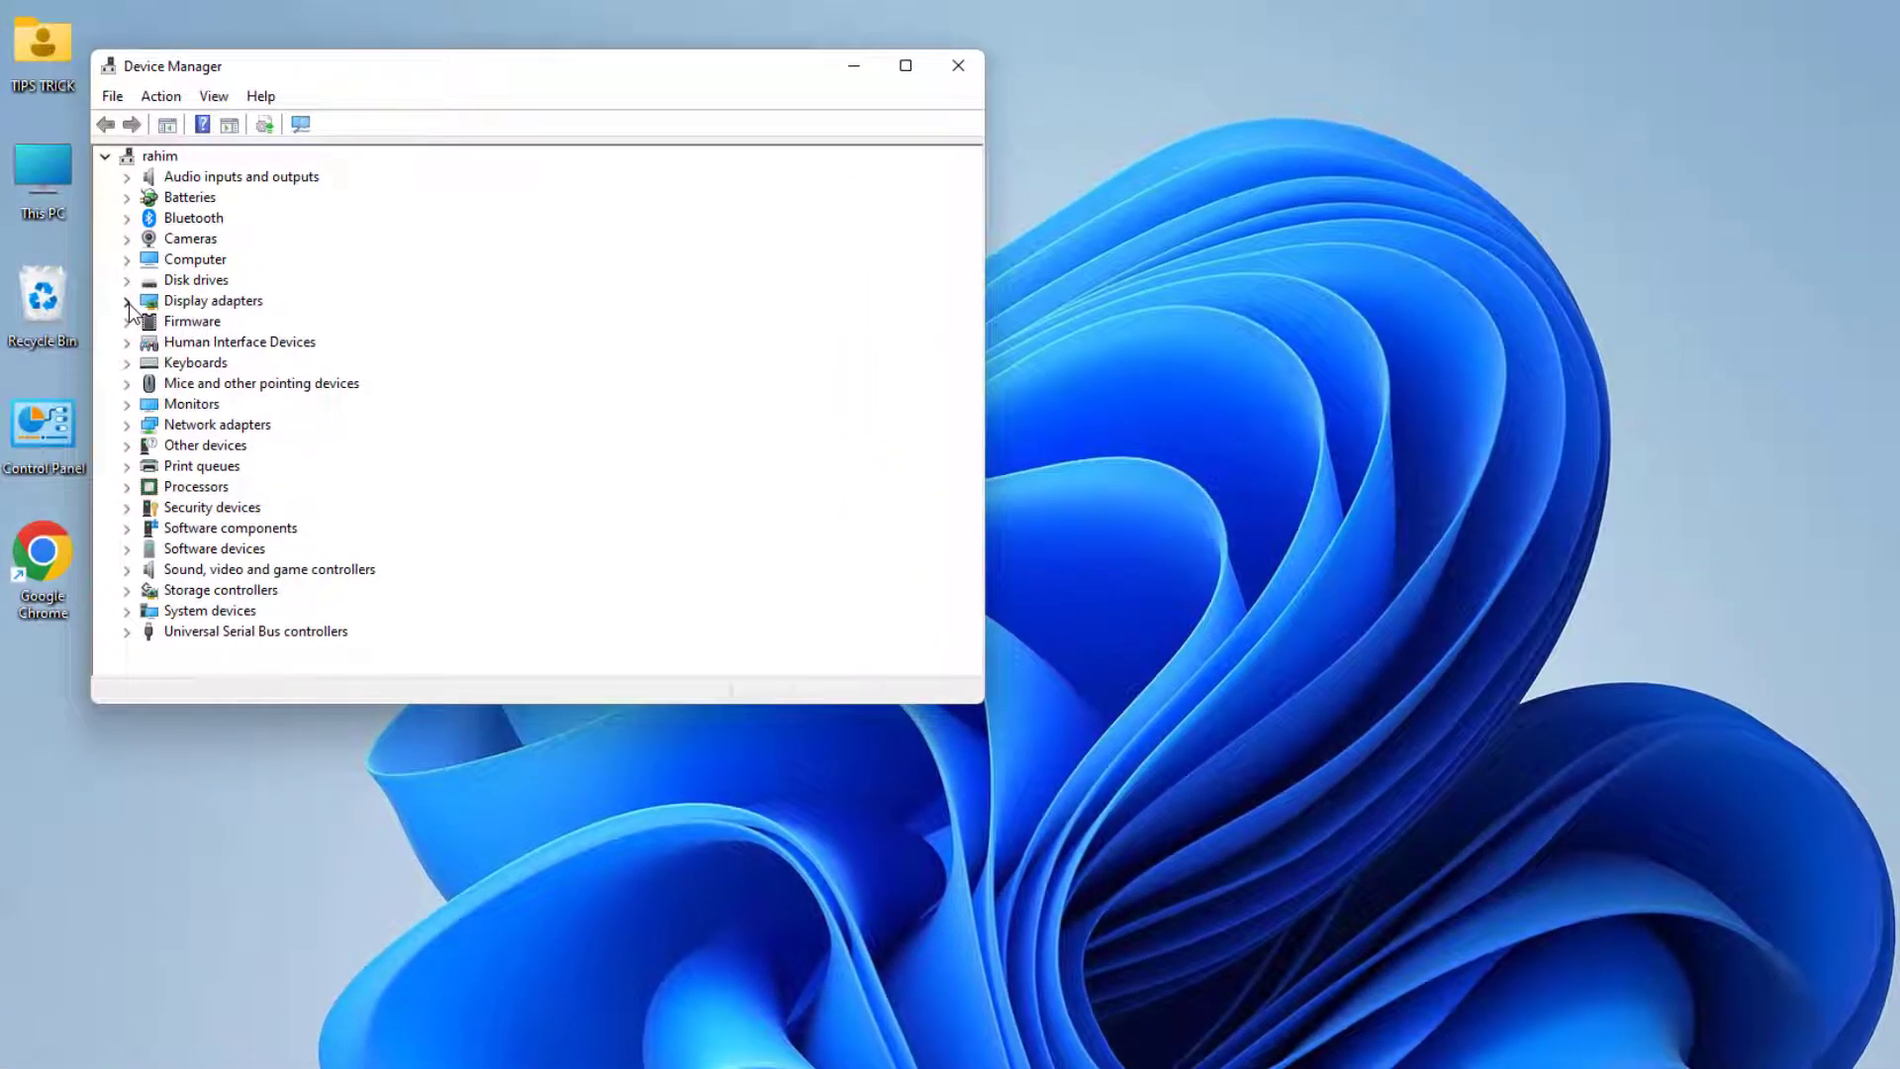
pyautogui.click(128, 303)
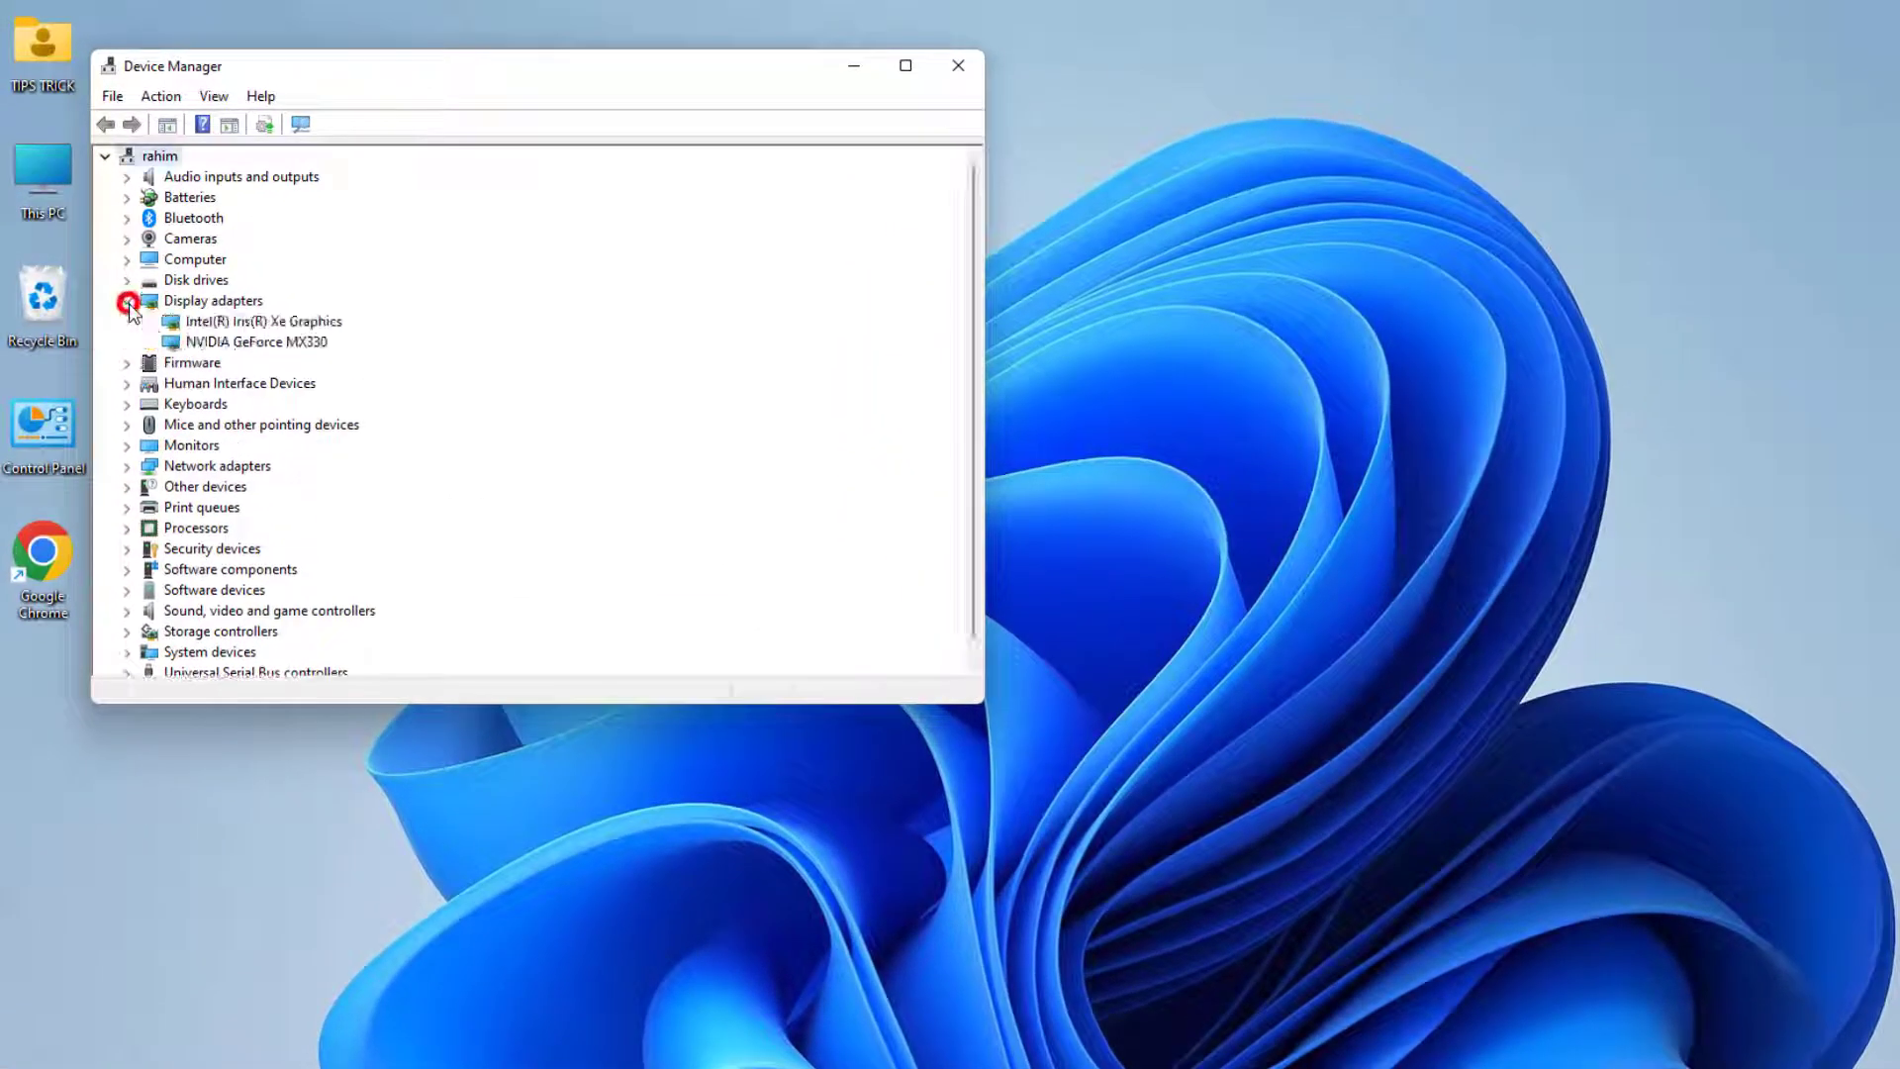
pyautogui.click(256, 345)
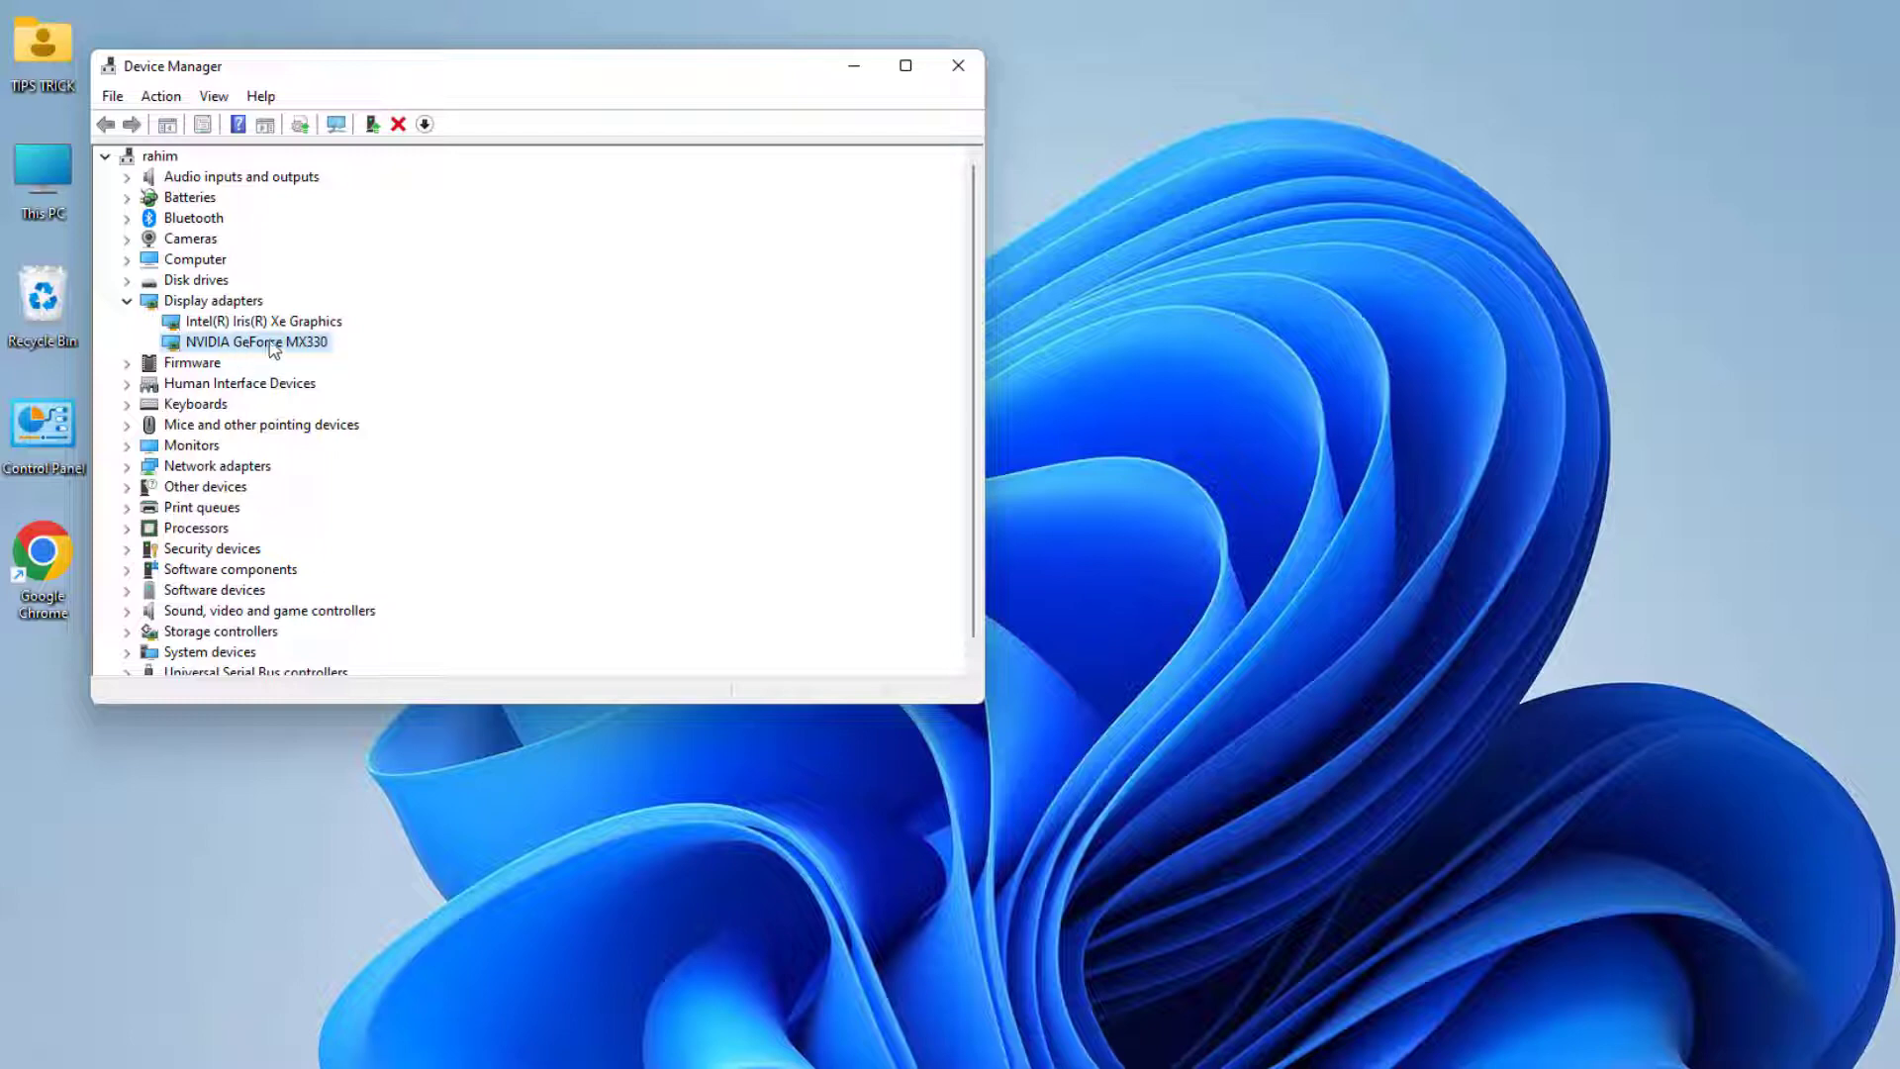
# Search automatically for an NVIDIA GeForce MX330 driver, confirm the best one is installed, and close Device Manager.
pyautogui.rightClick(274, 348)
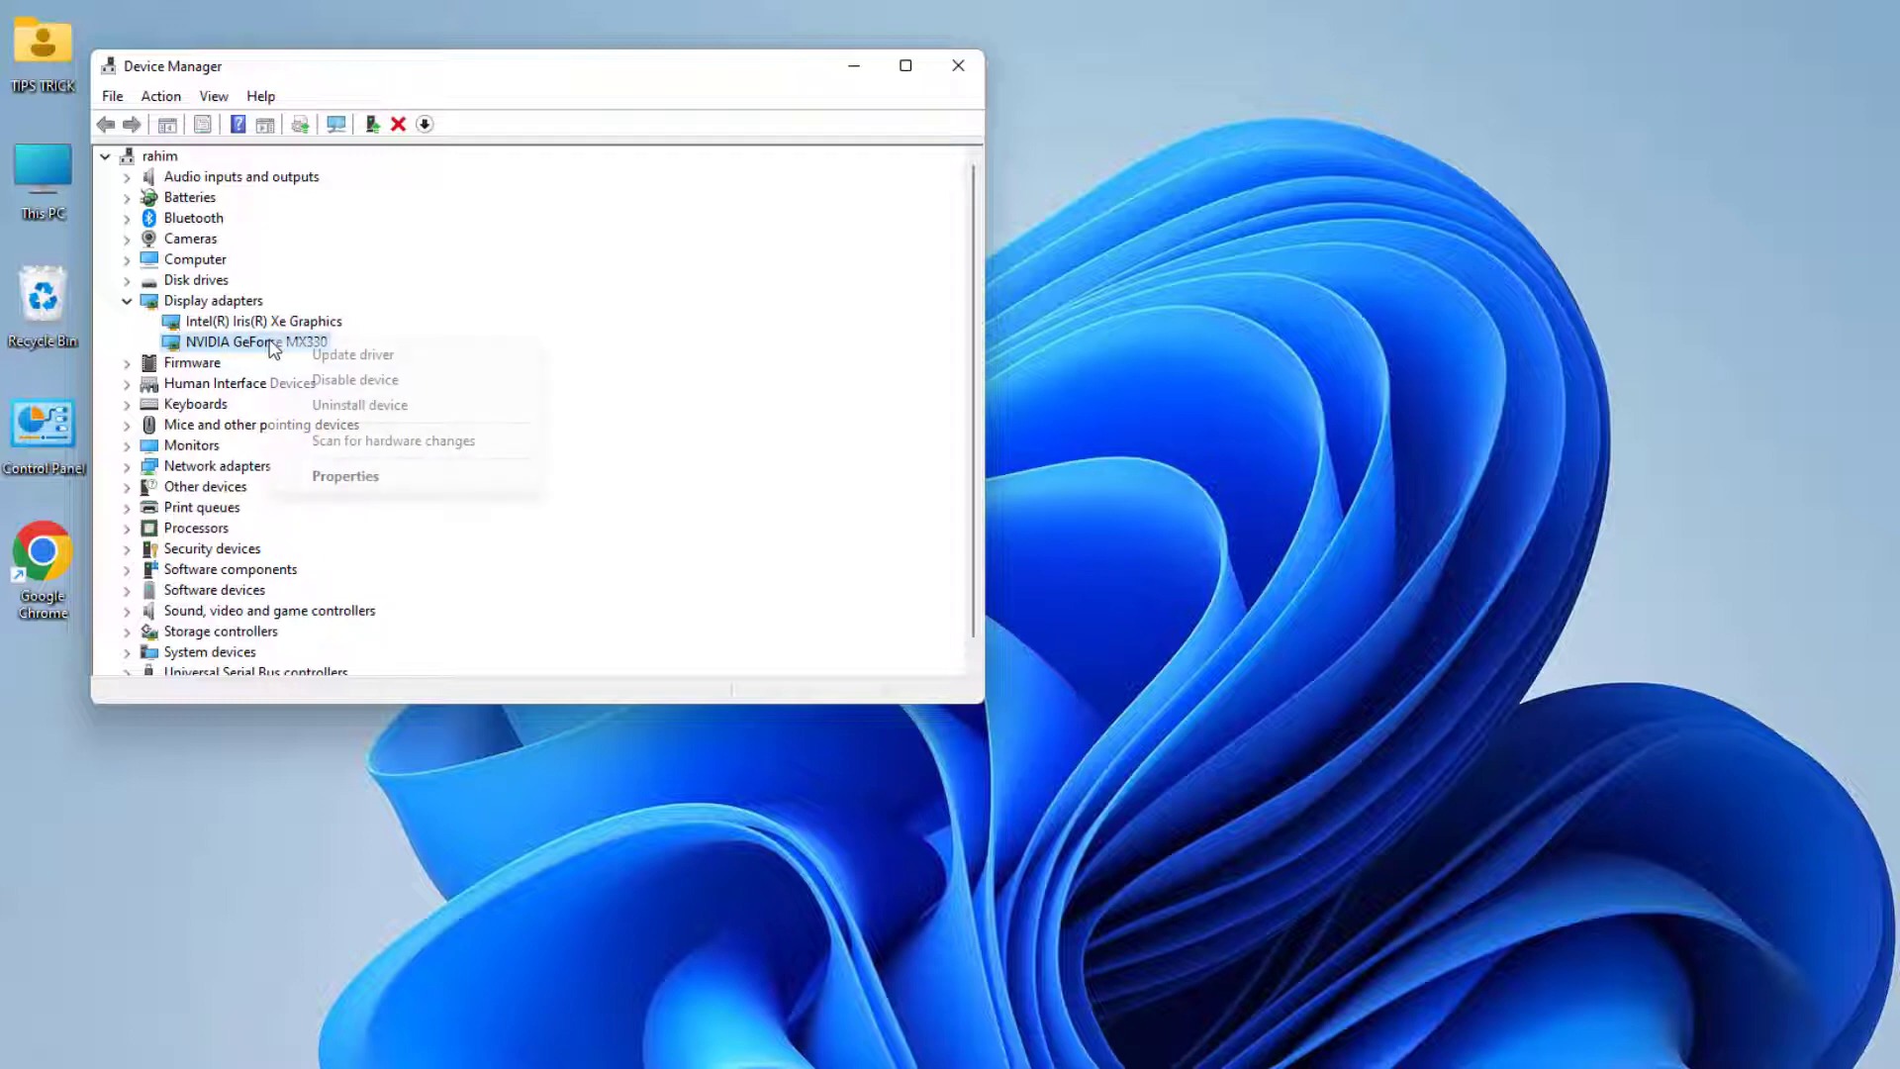
pyautogui.click(342, 356)
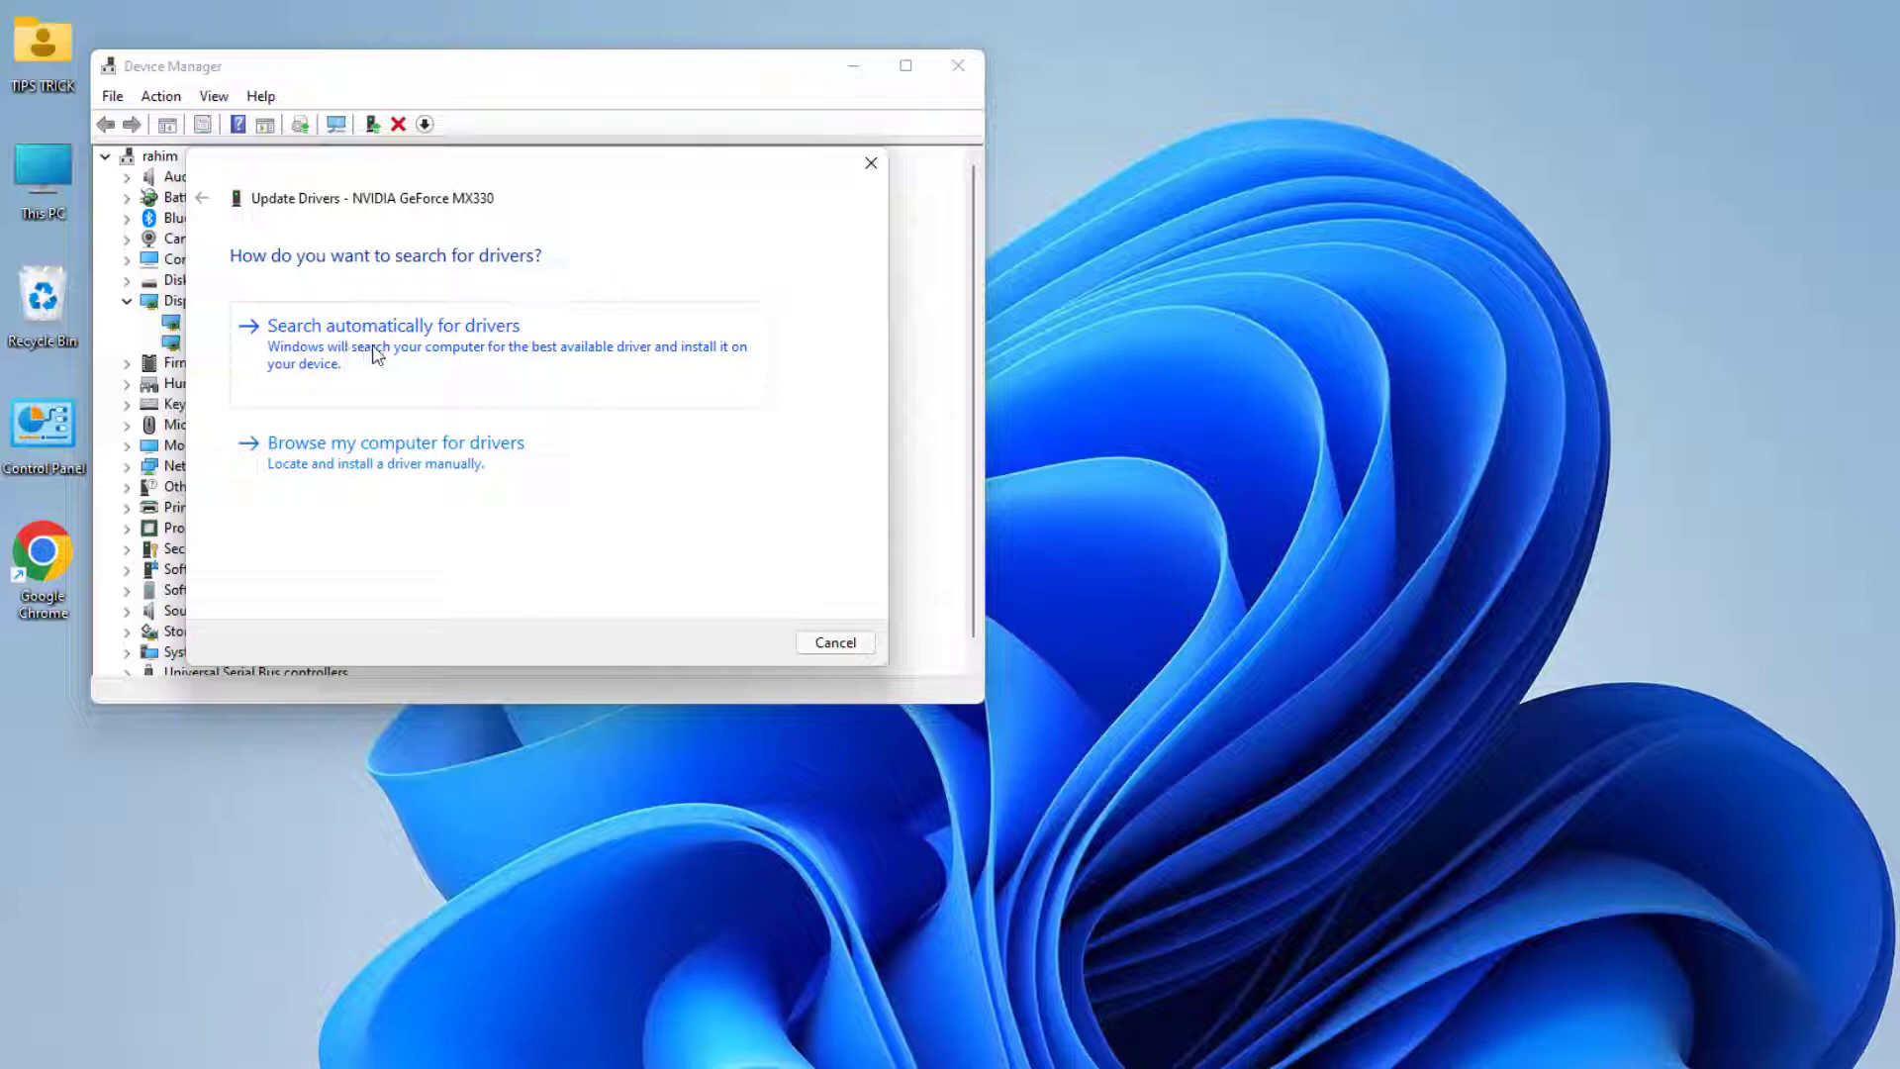
pyautogui.click(446, 362)
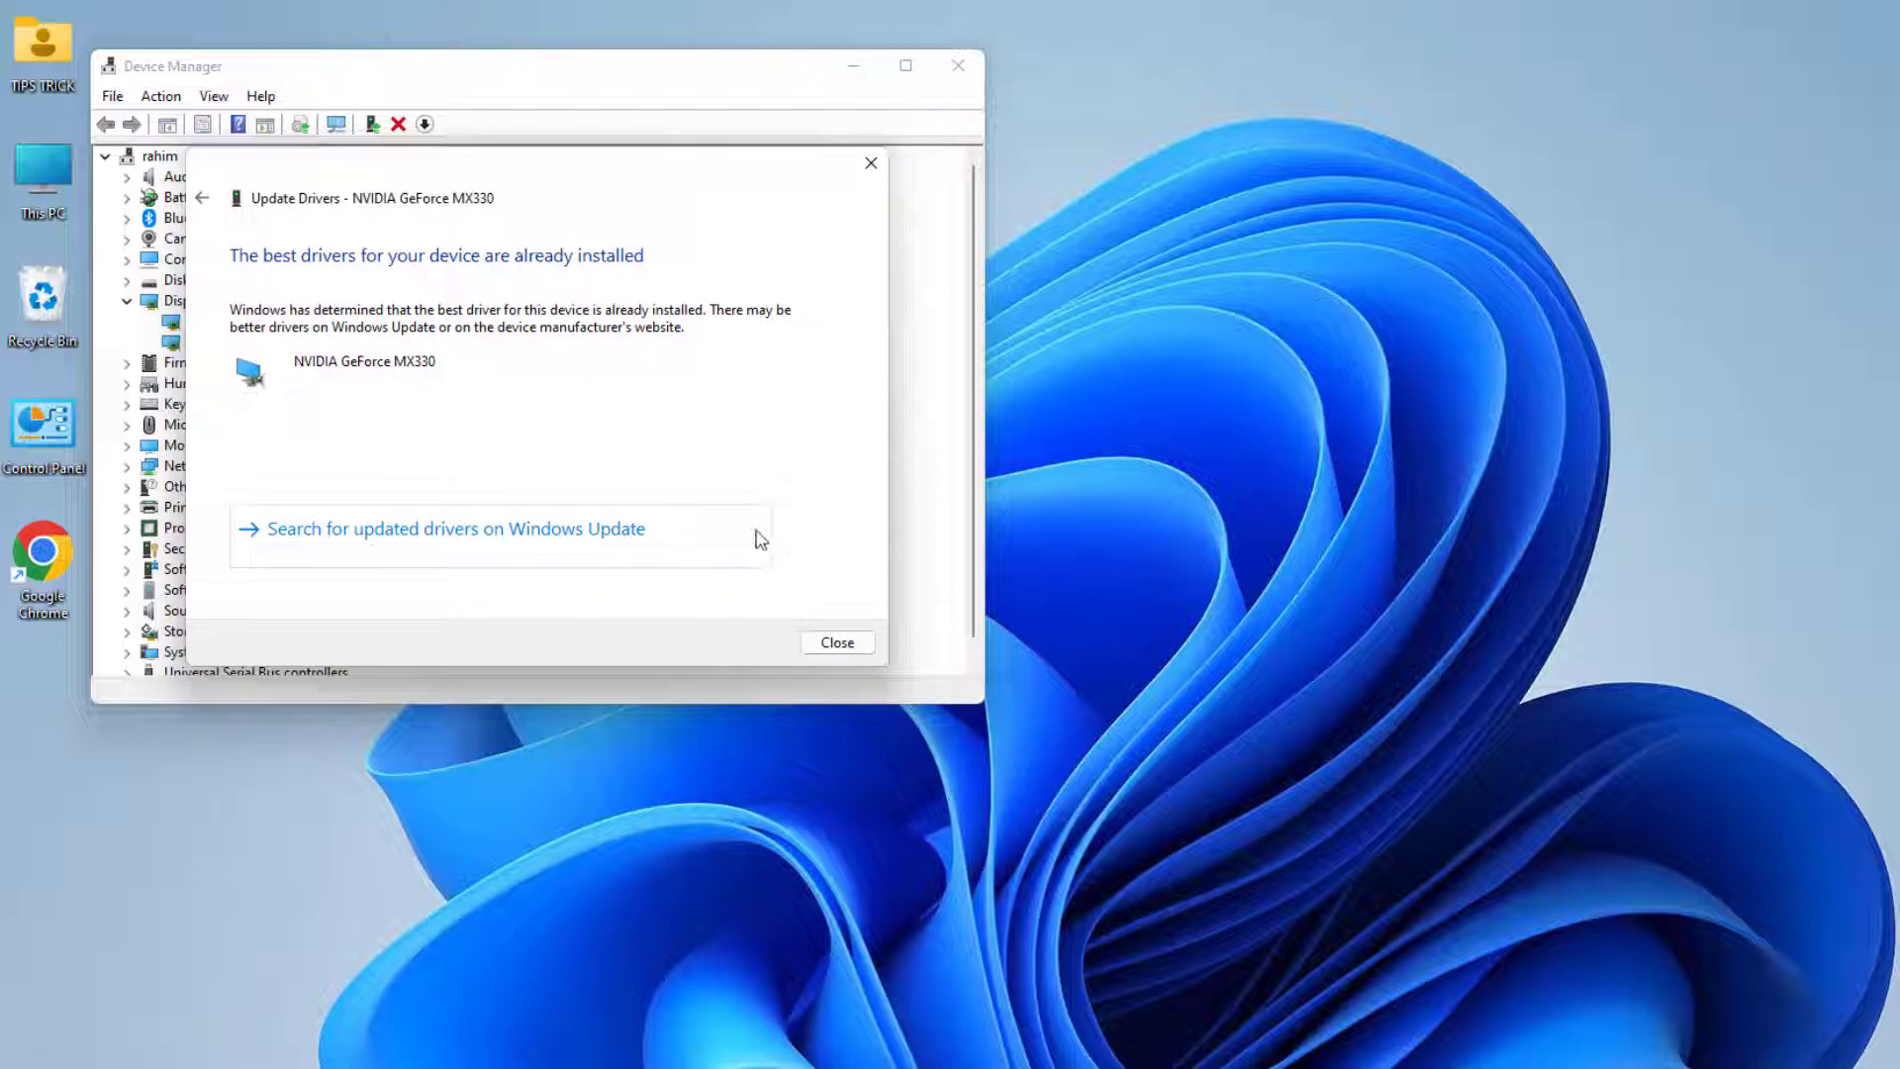
pyautogui.click(840, 643)
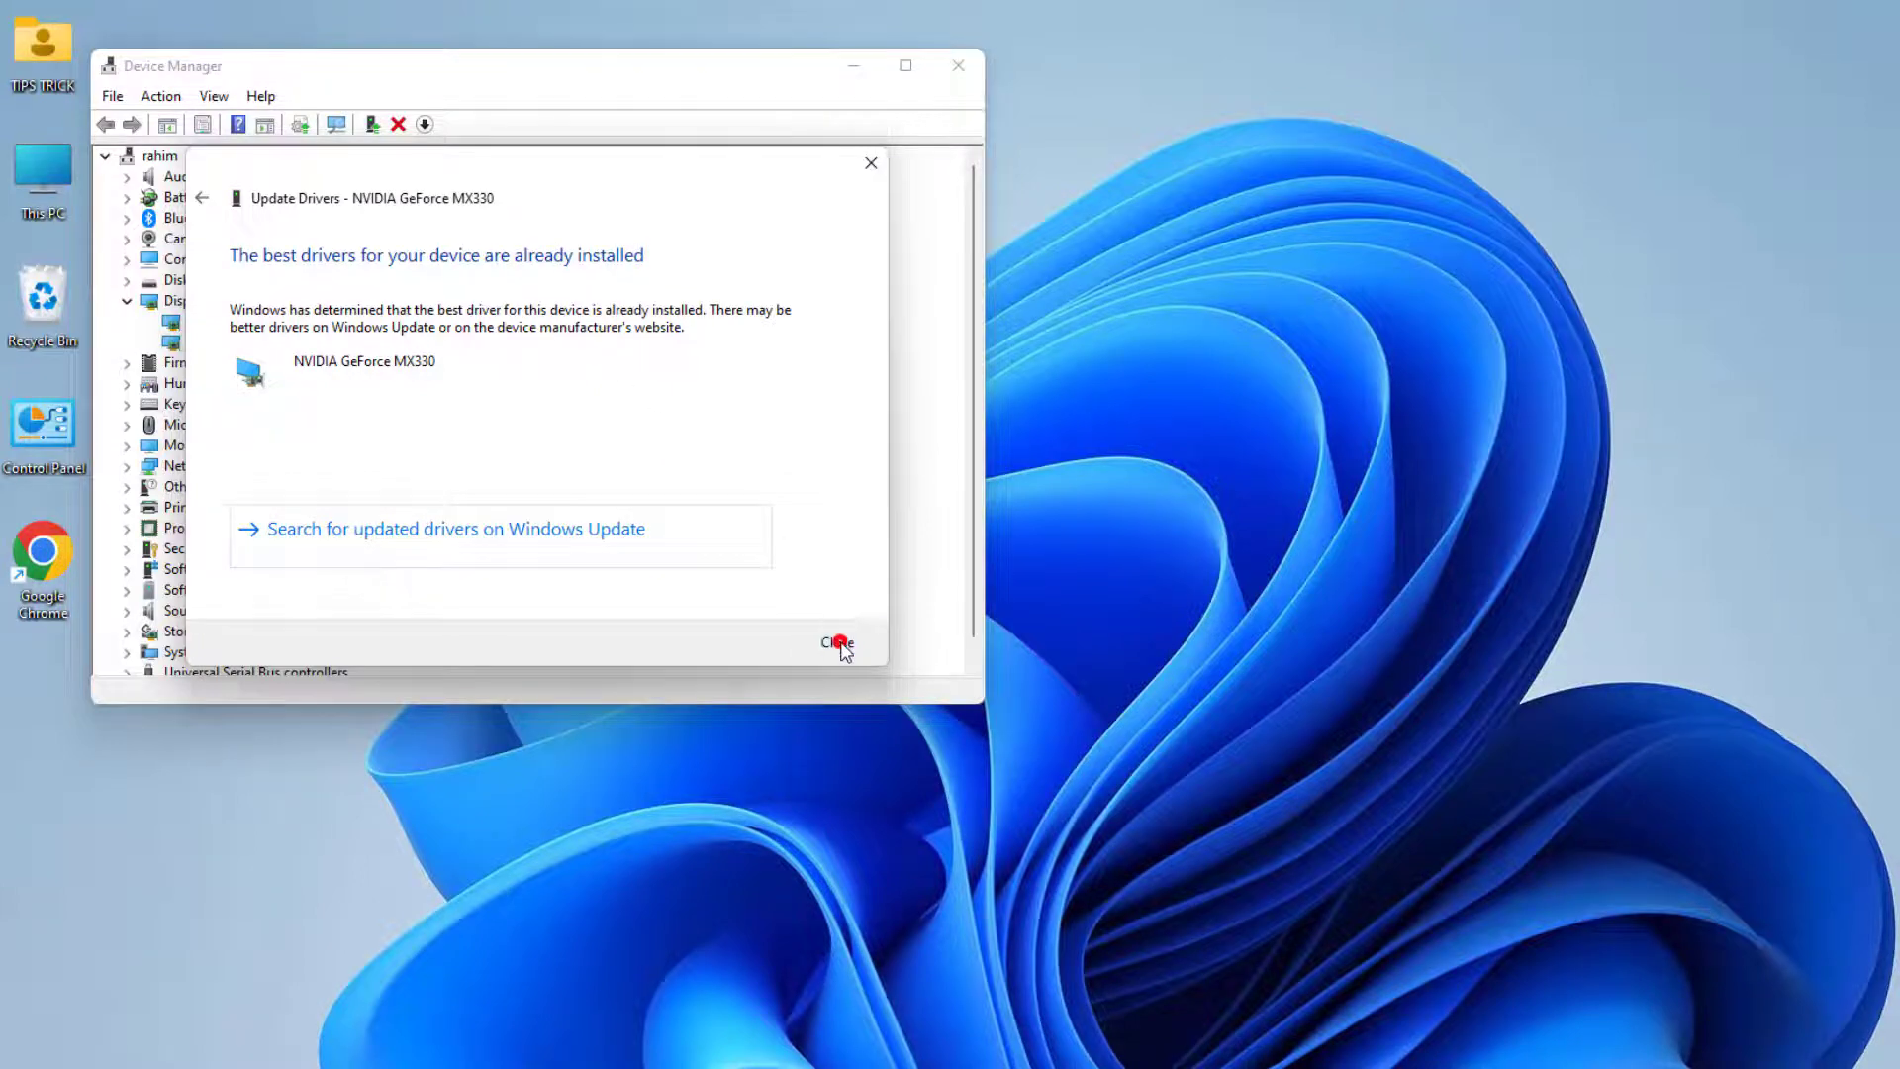
pyautogui.click(965, 61)
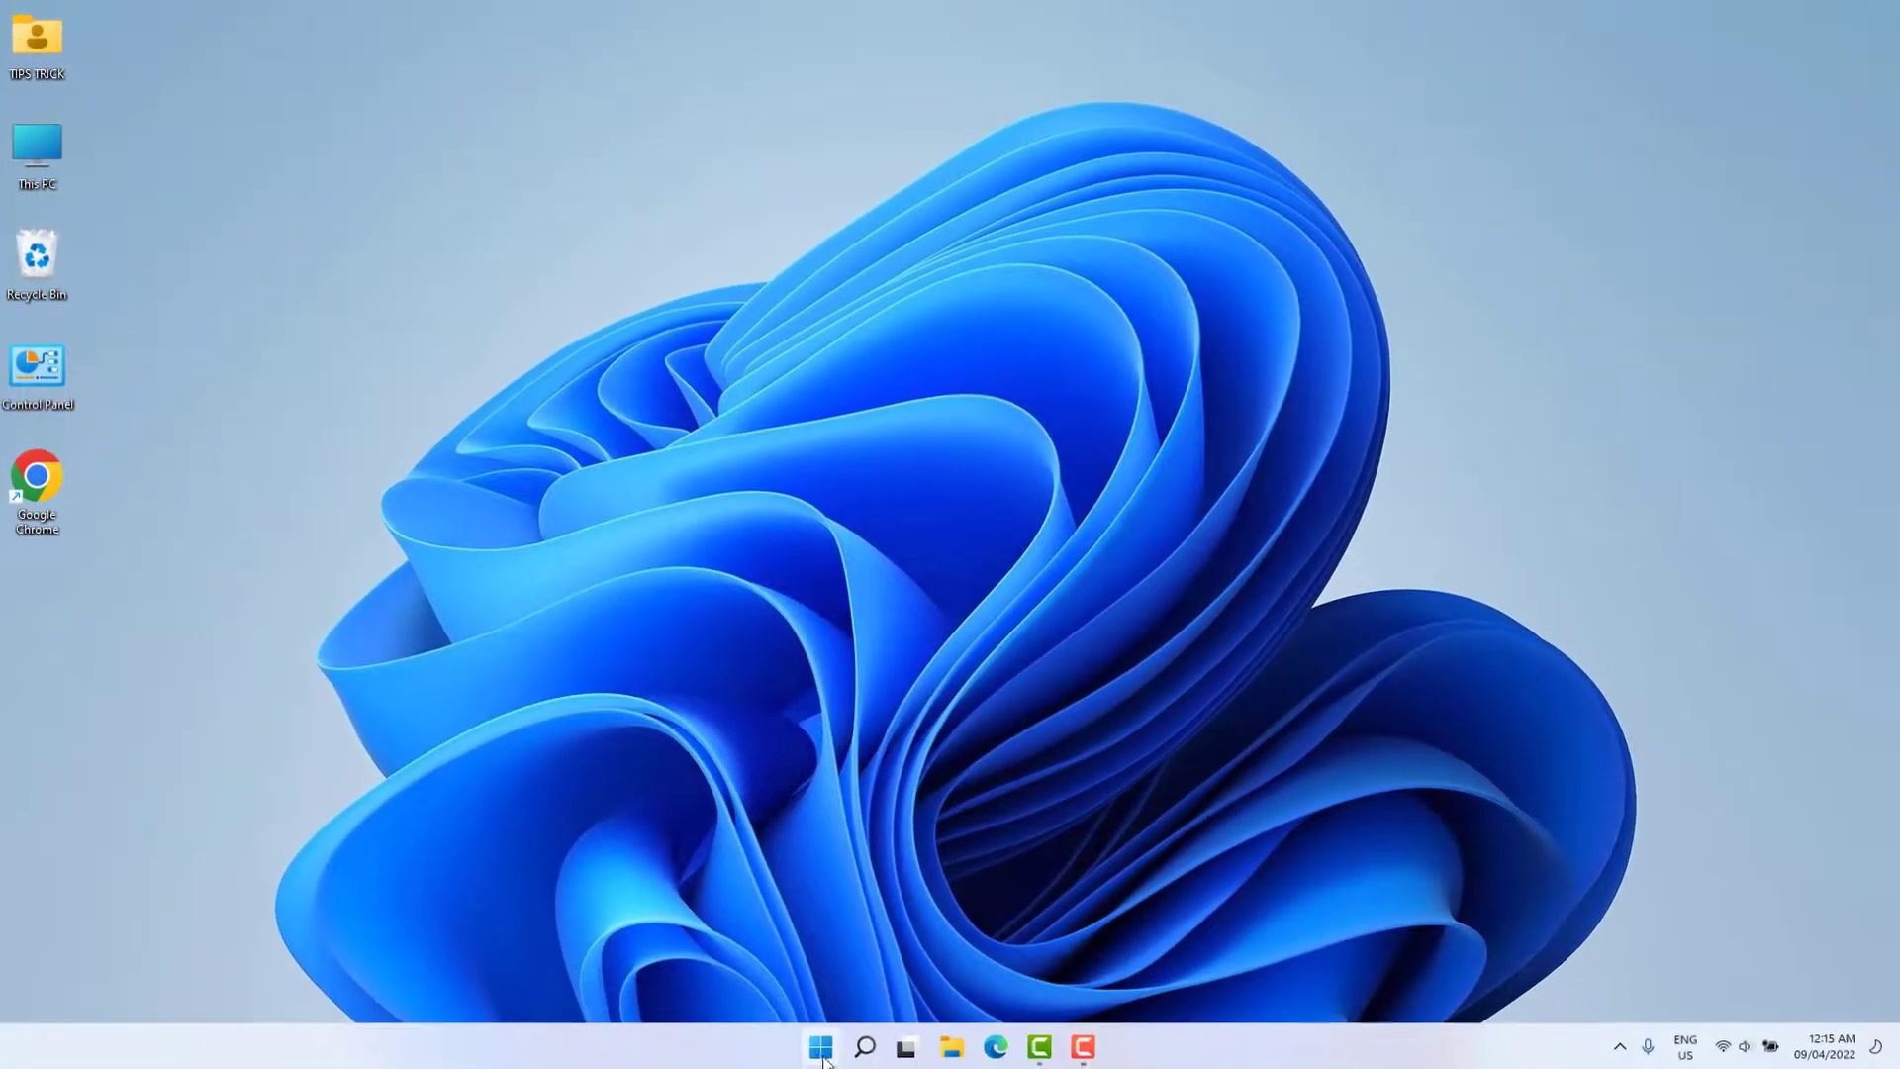
# Open Settings from the Start context menu and go to Apps > Apps & features.
pyautogui.rightClick(820, 1046)
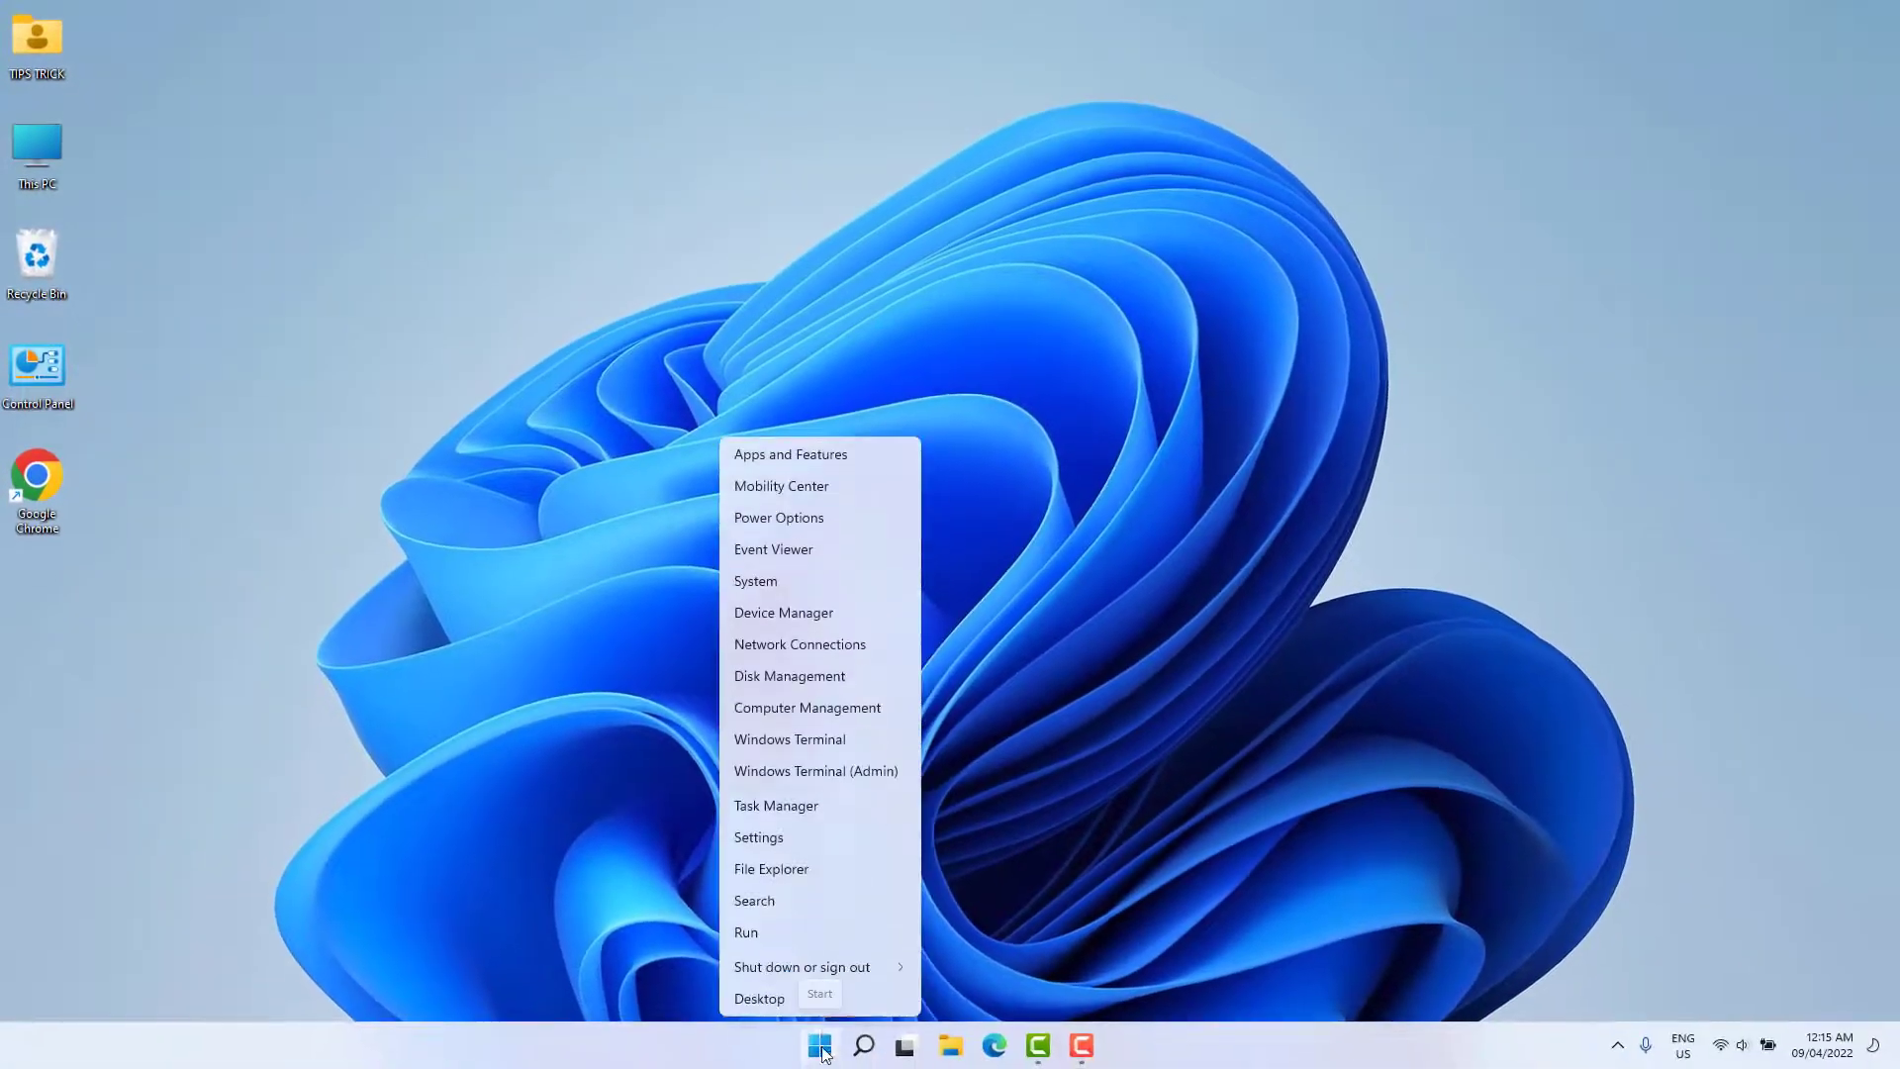
pyautogui.click(764, 837)
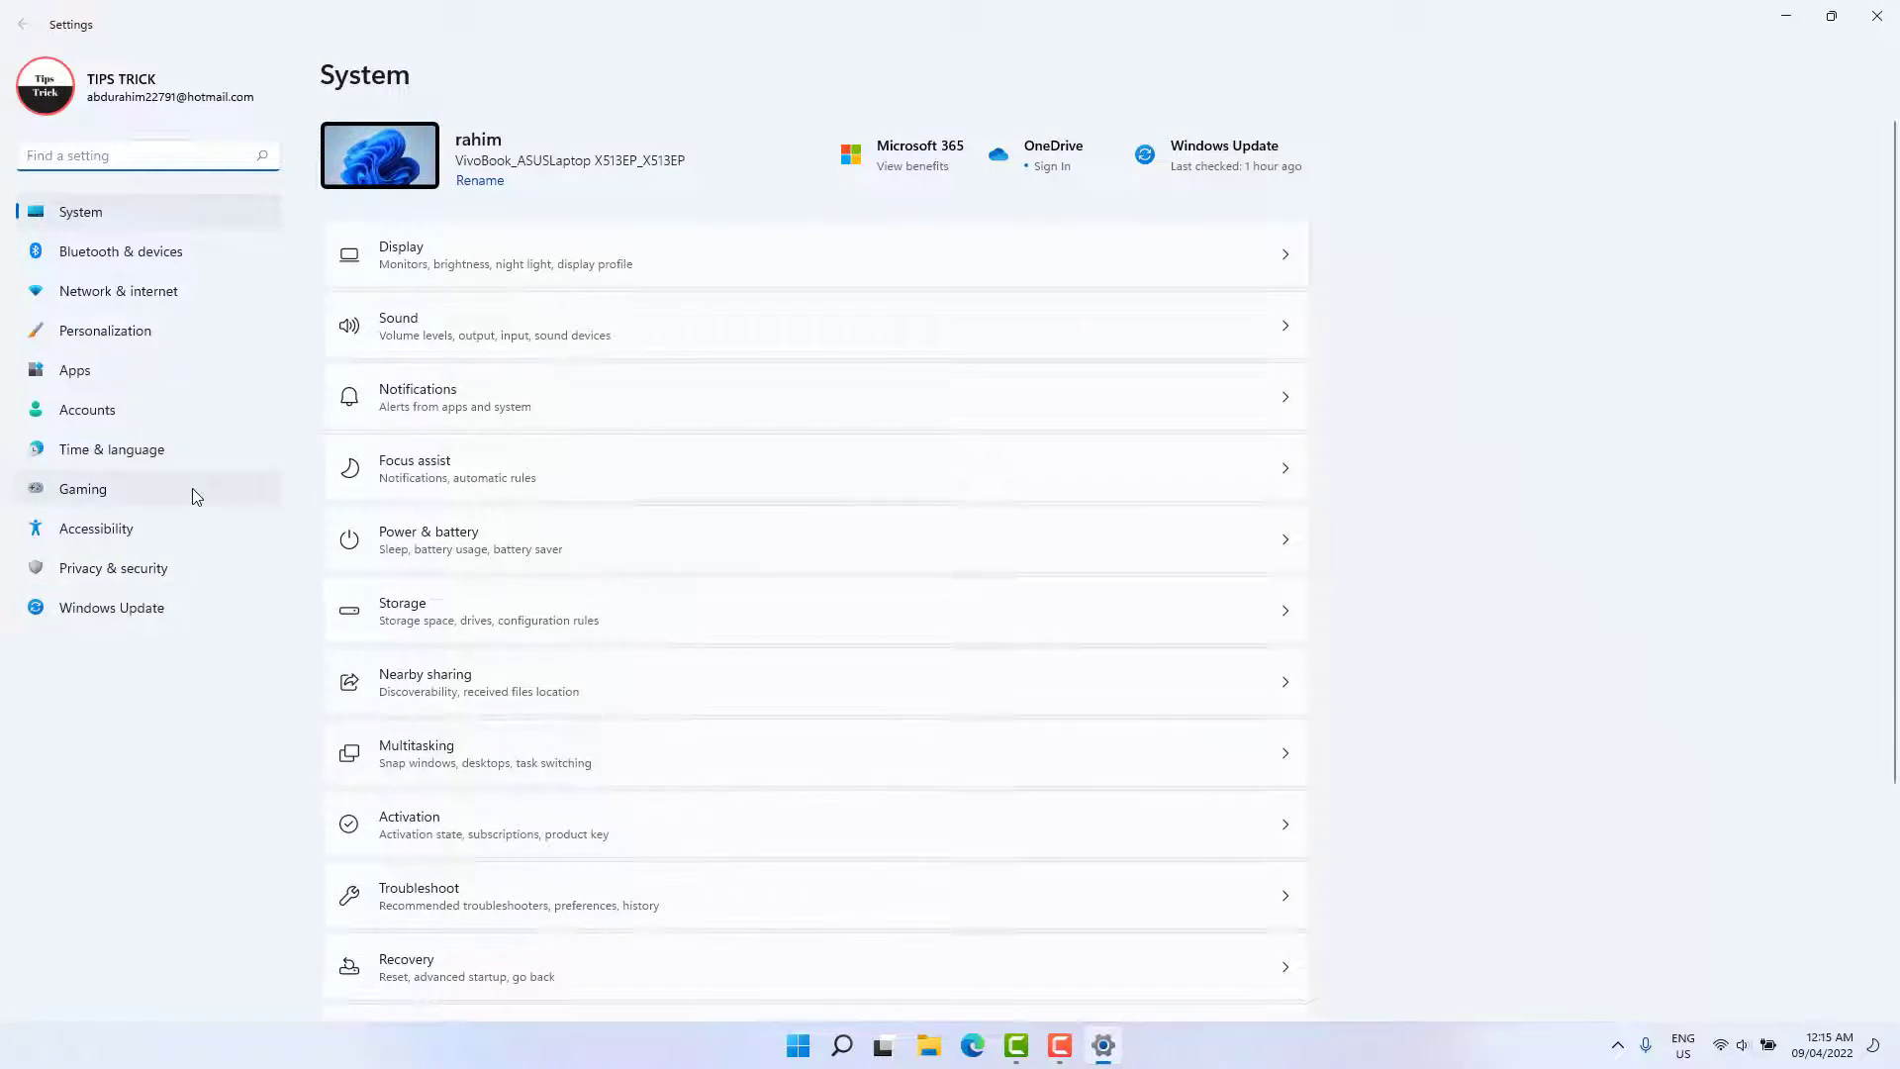
pyautogui.click(95, 380)
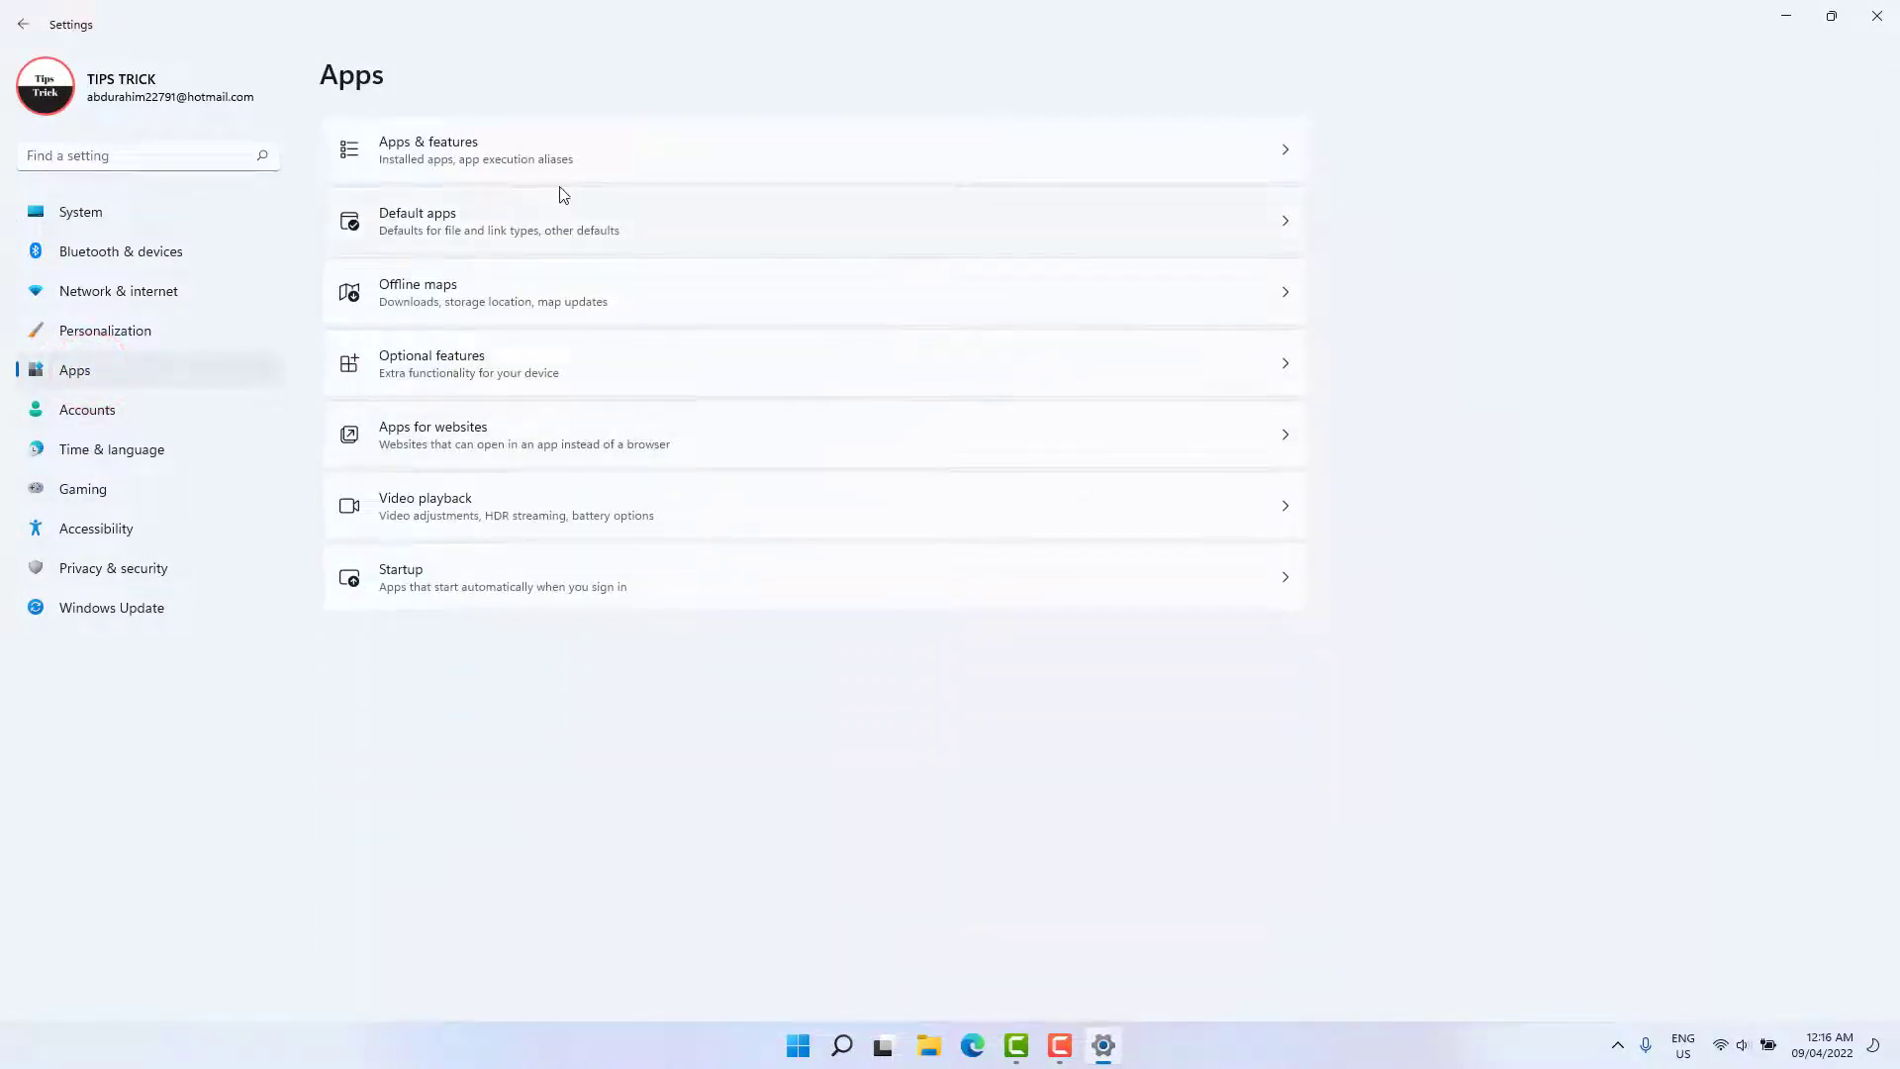
pyautogui.click(512, 165)
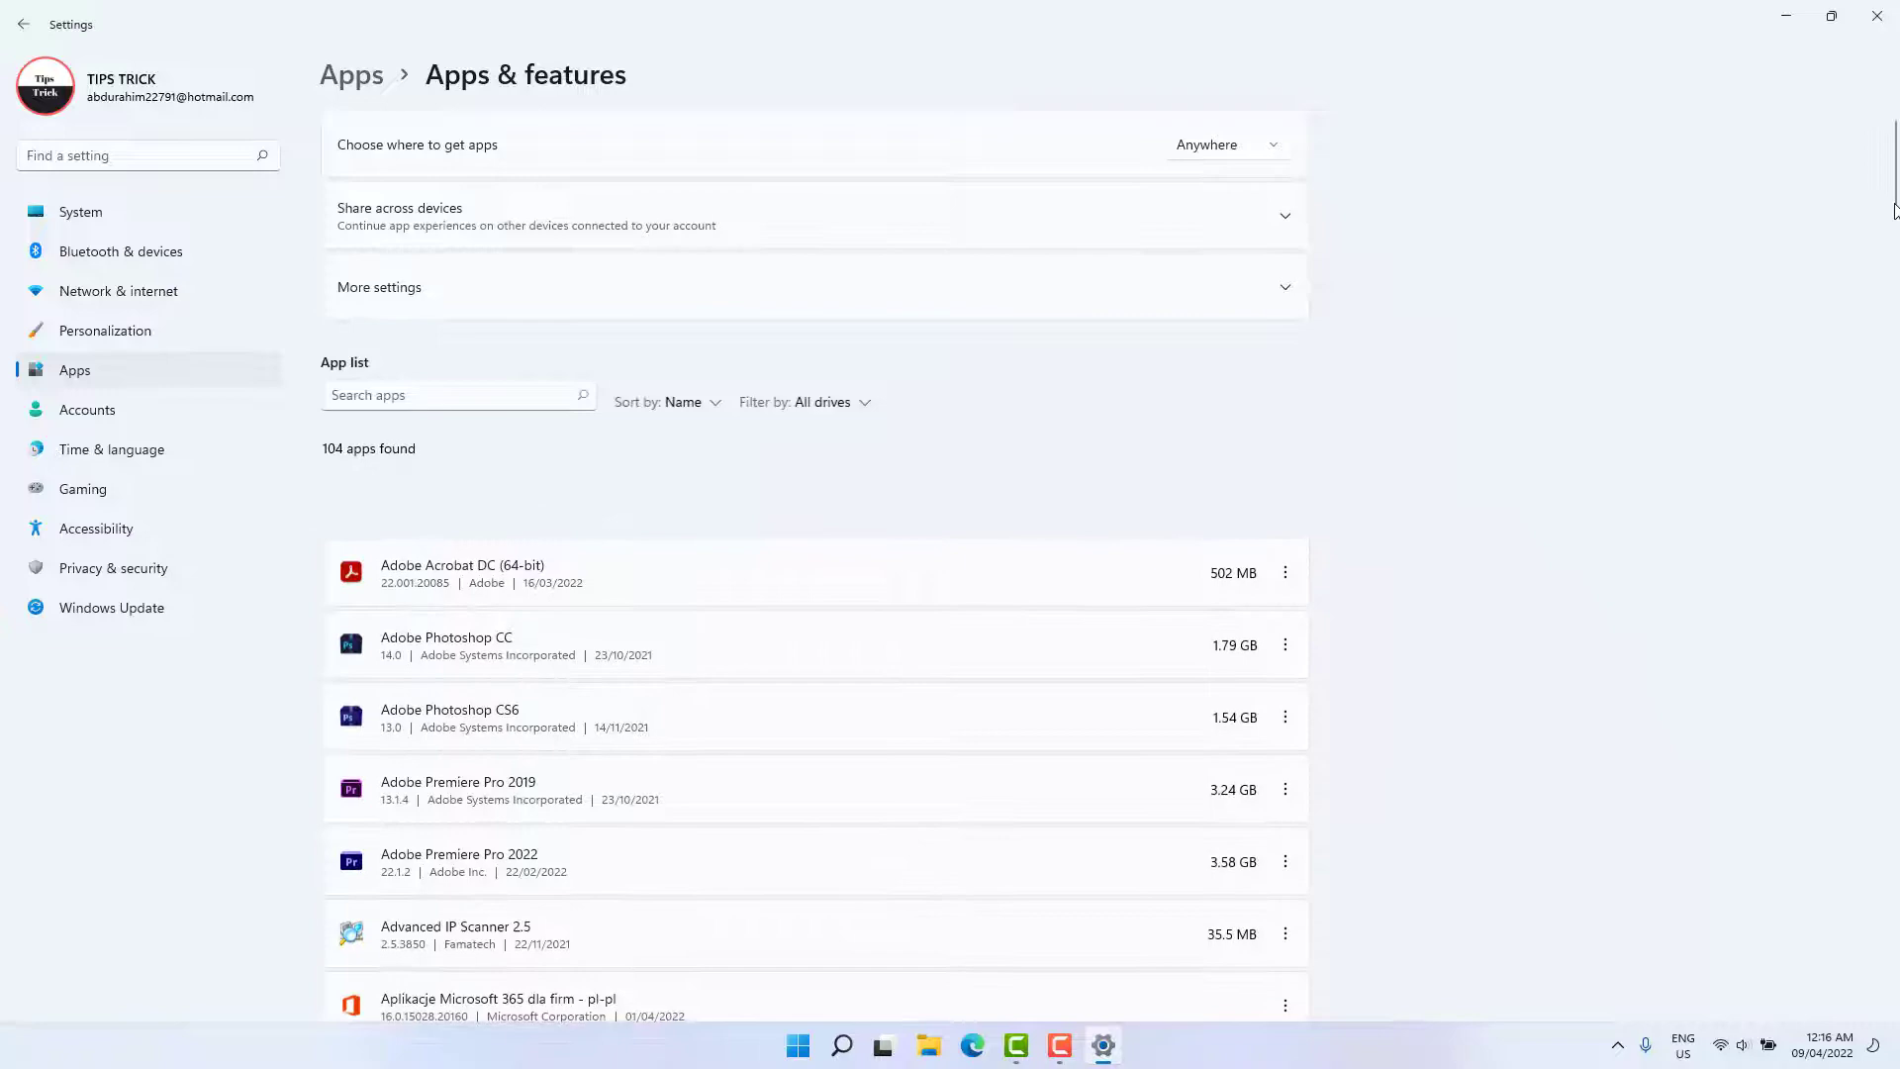
# Open the Visual C++ 2015-2019 (x64) Modify setup, then close it and confirm cancelling.
pyautogui.moveTo(1892, 187); pyautogui.dragTo(1897, 626)
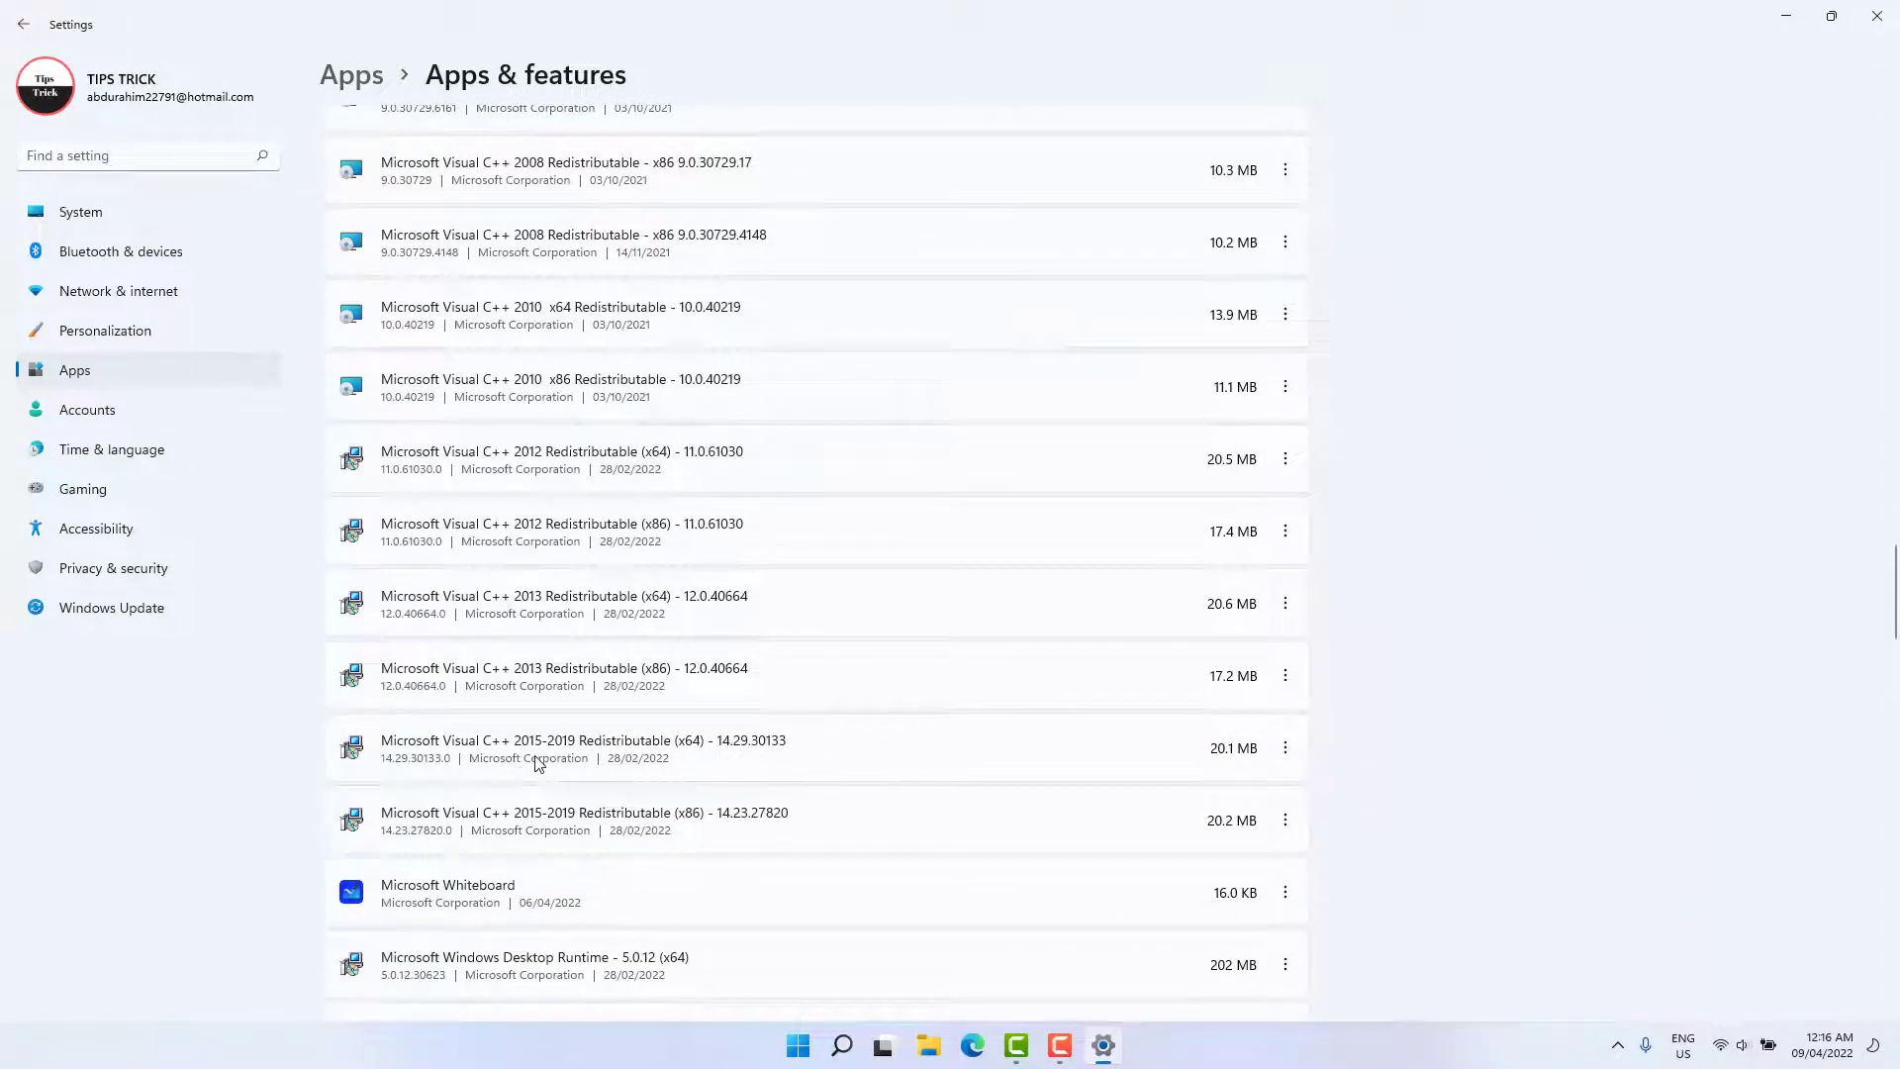
pyautogui.click(1287, 751)
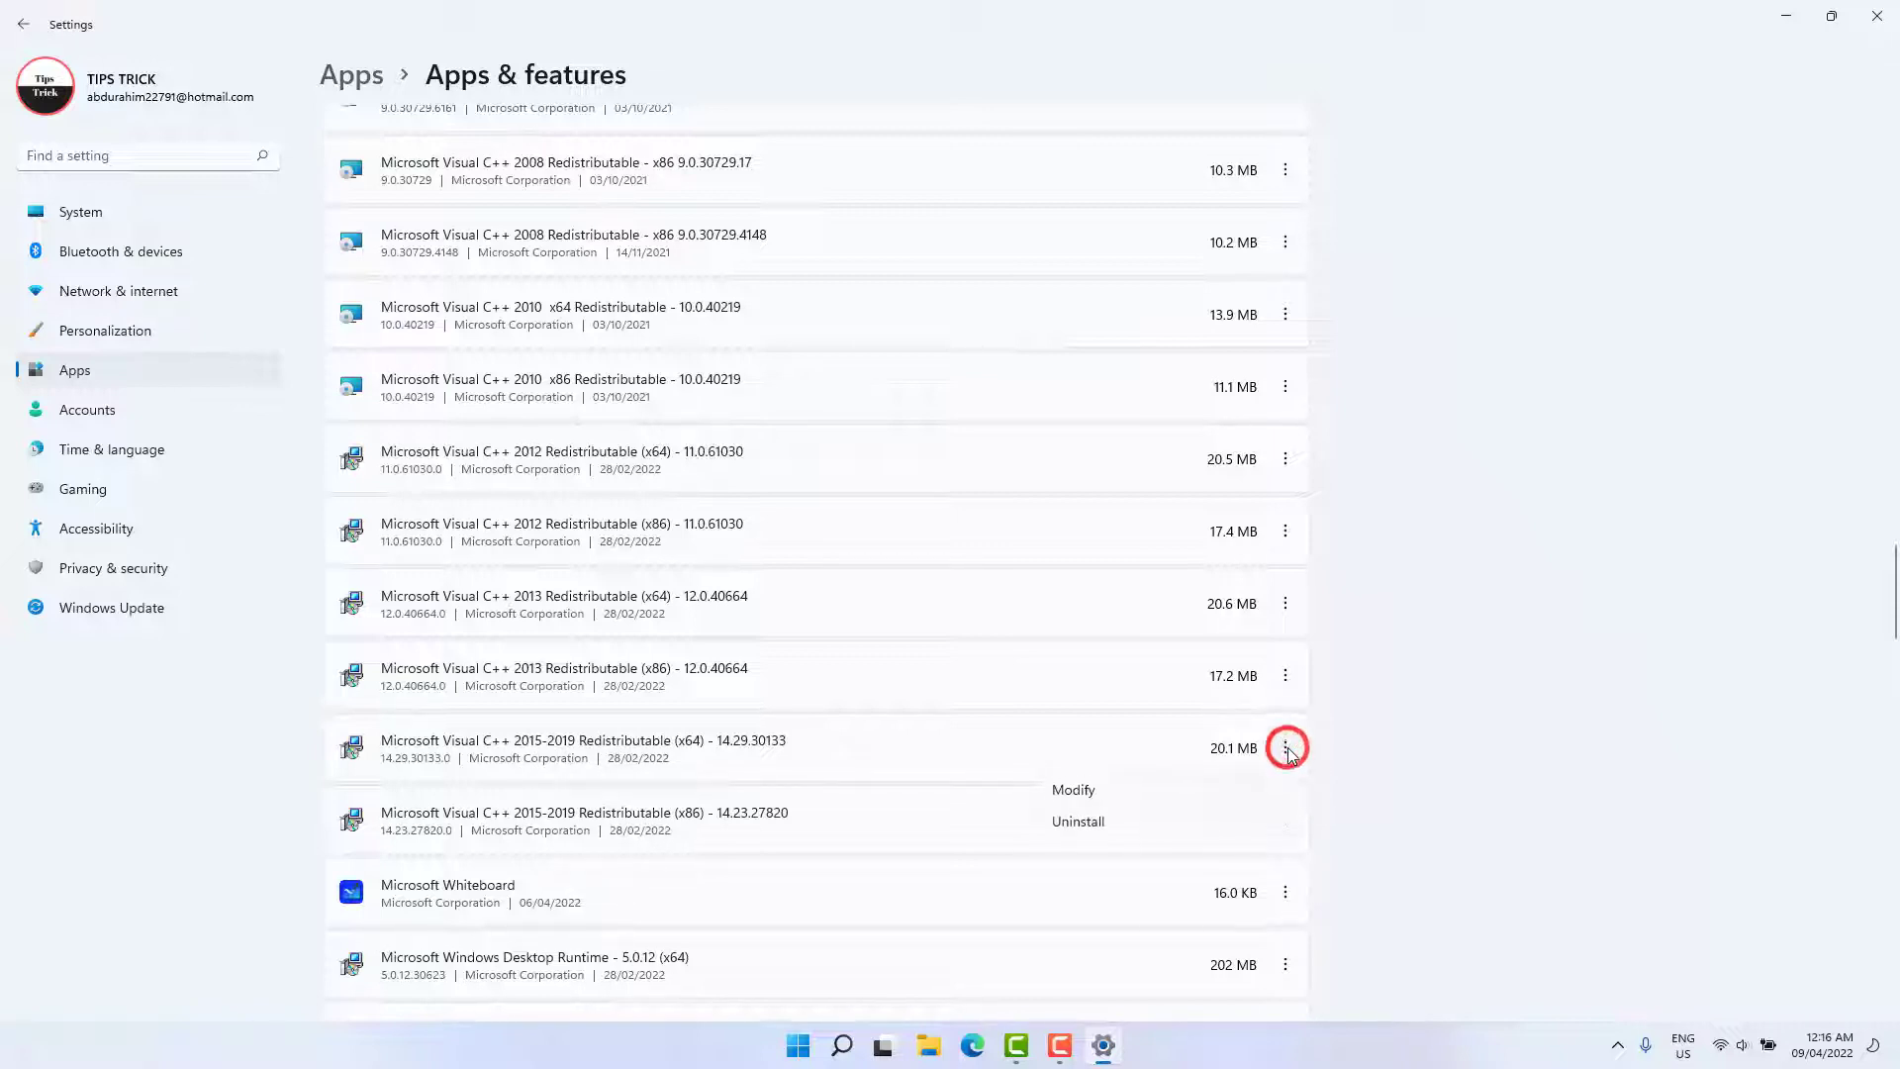
pyautogui.click(1139, 798)
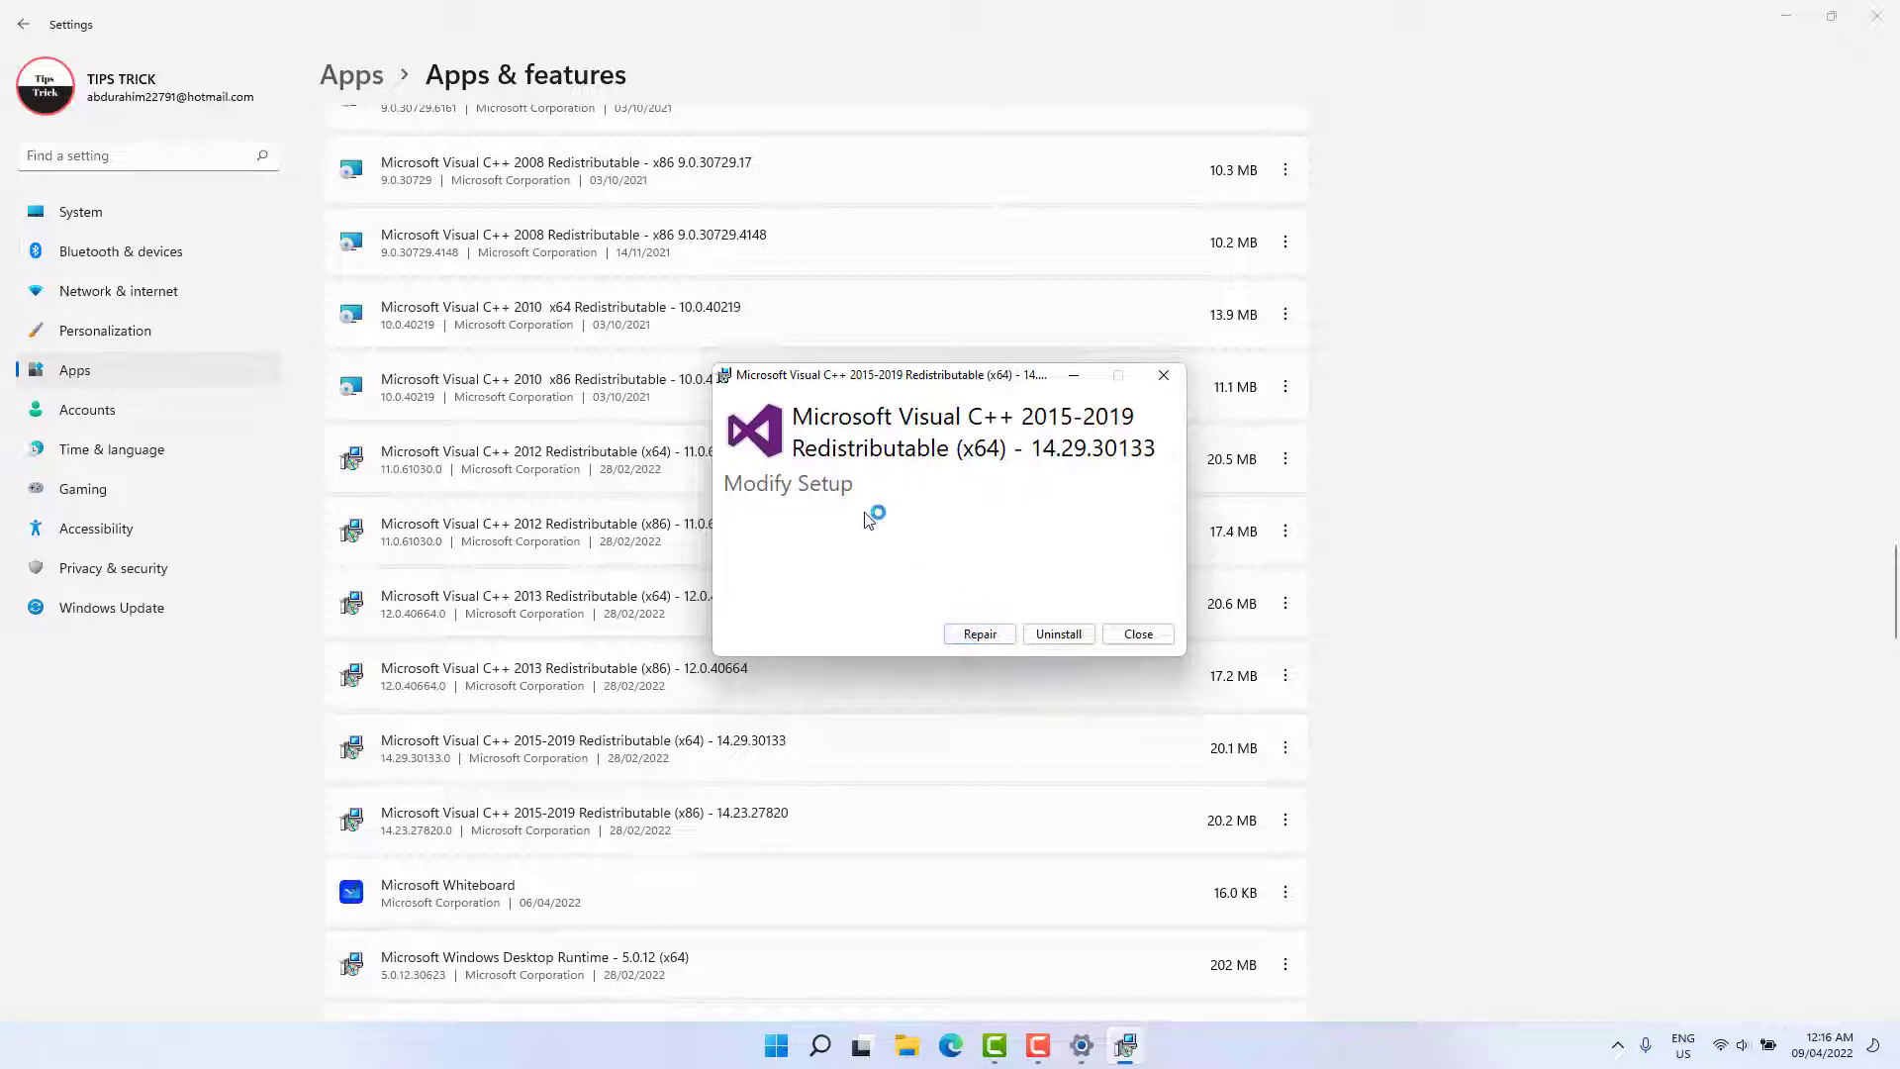
pyautogui.click(1138, 634)
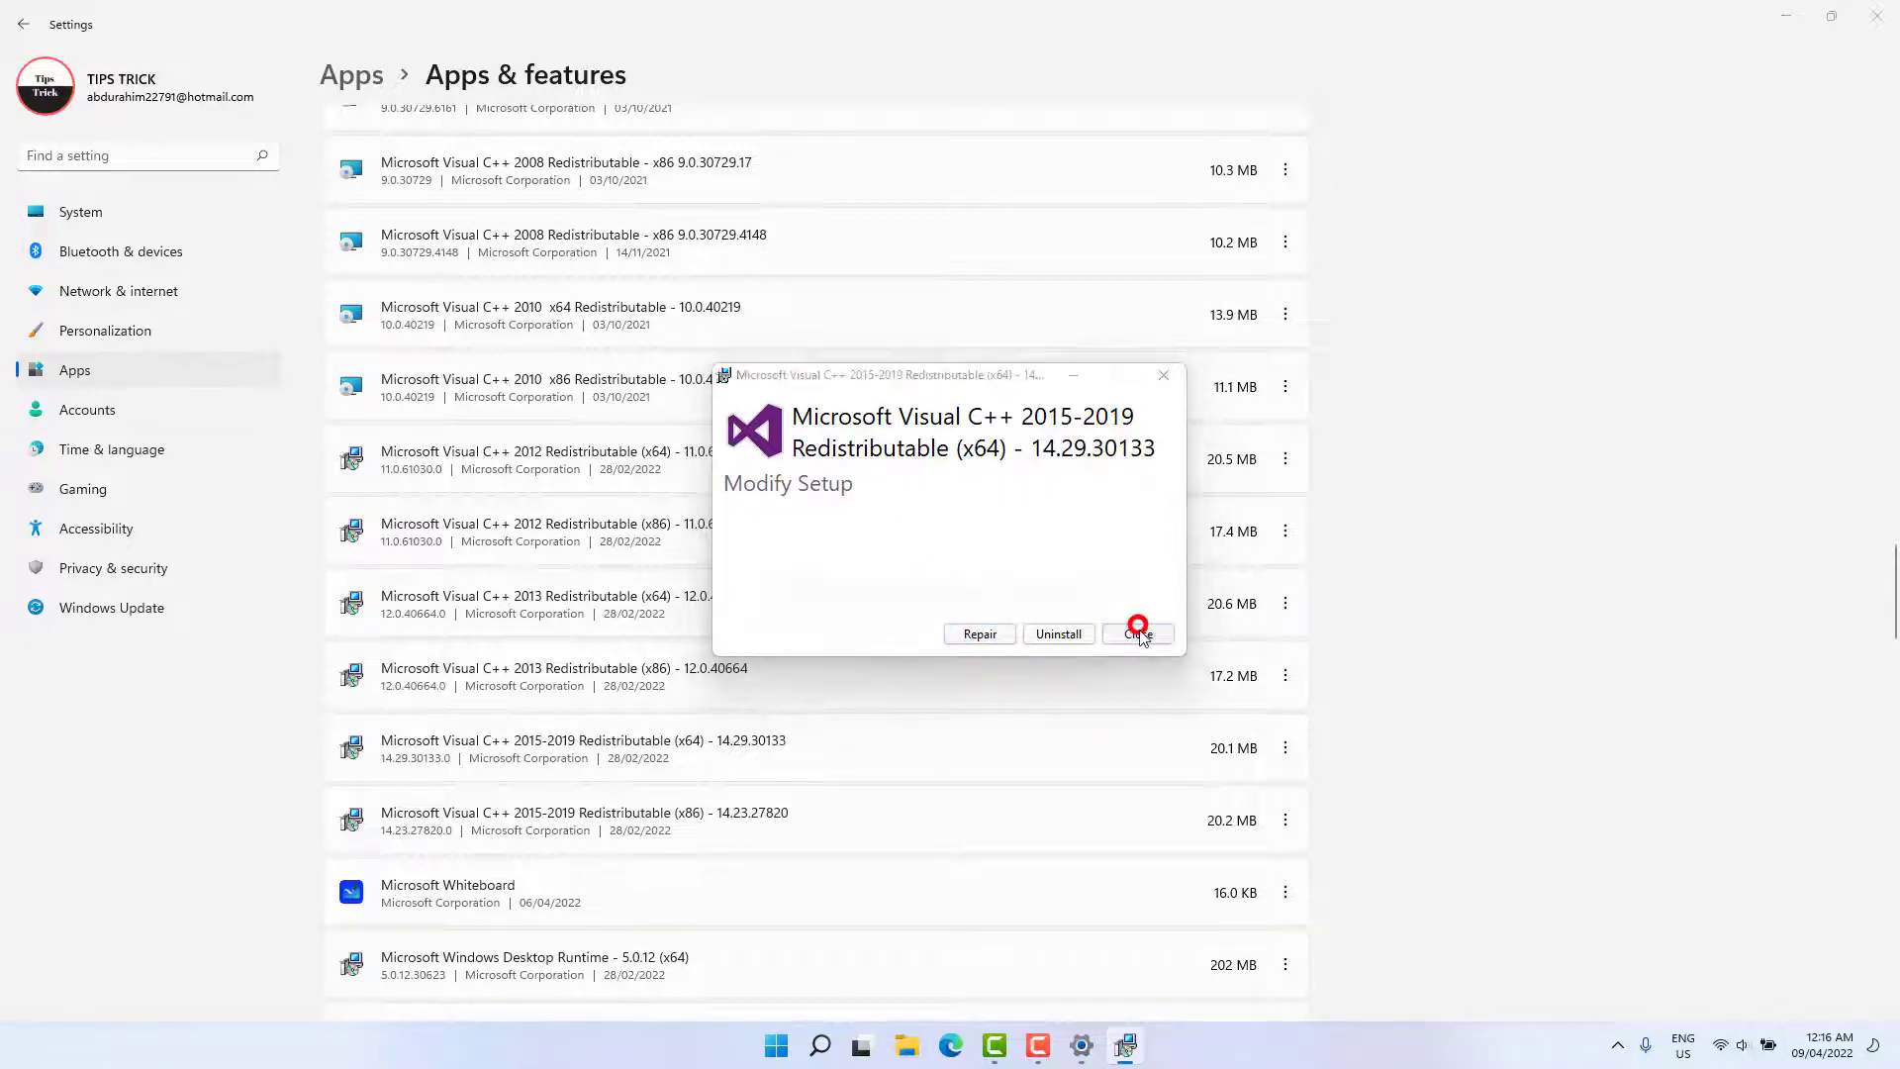
pyautogui.click(1054, 591)
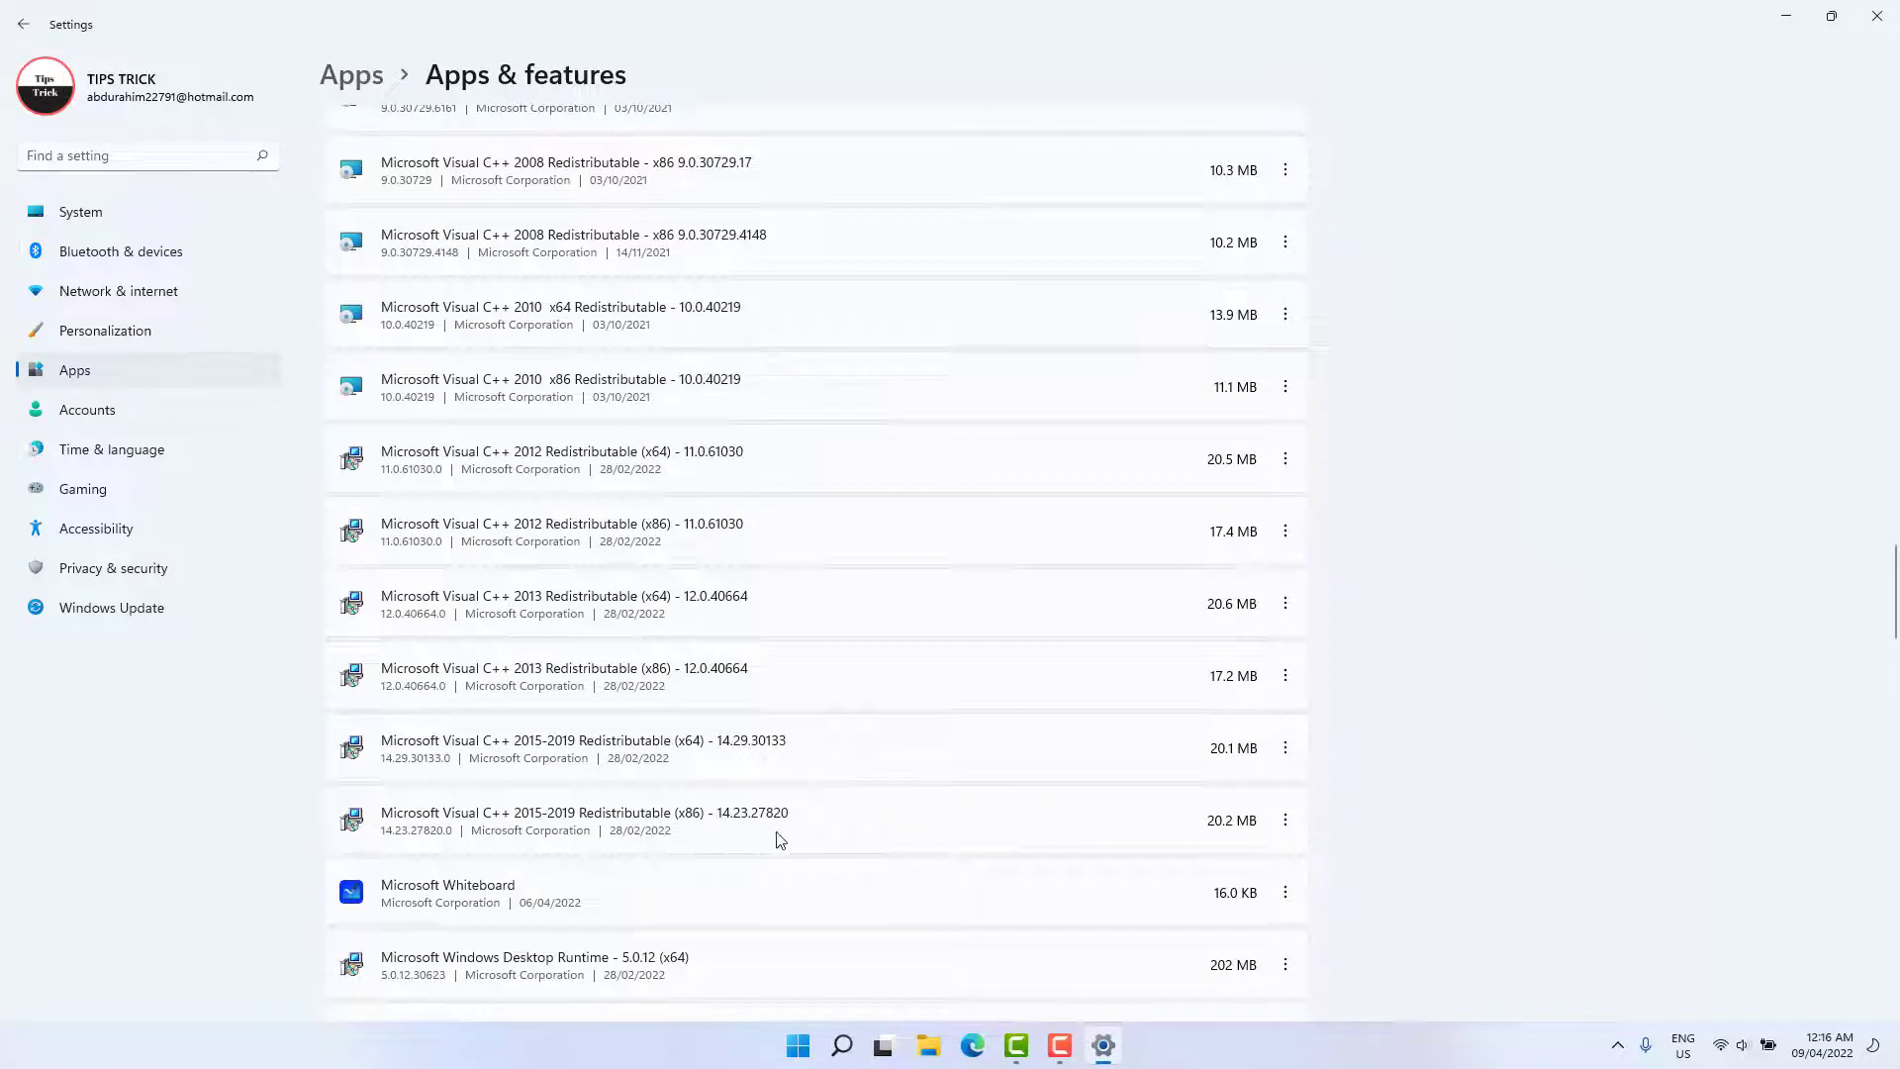
# Open the Visual C++ 2015-2019 (x86) Modify setup, then close it and confirm cancelling.
pyautogui.click(1285, 821)
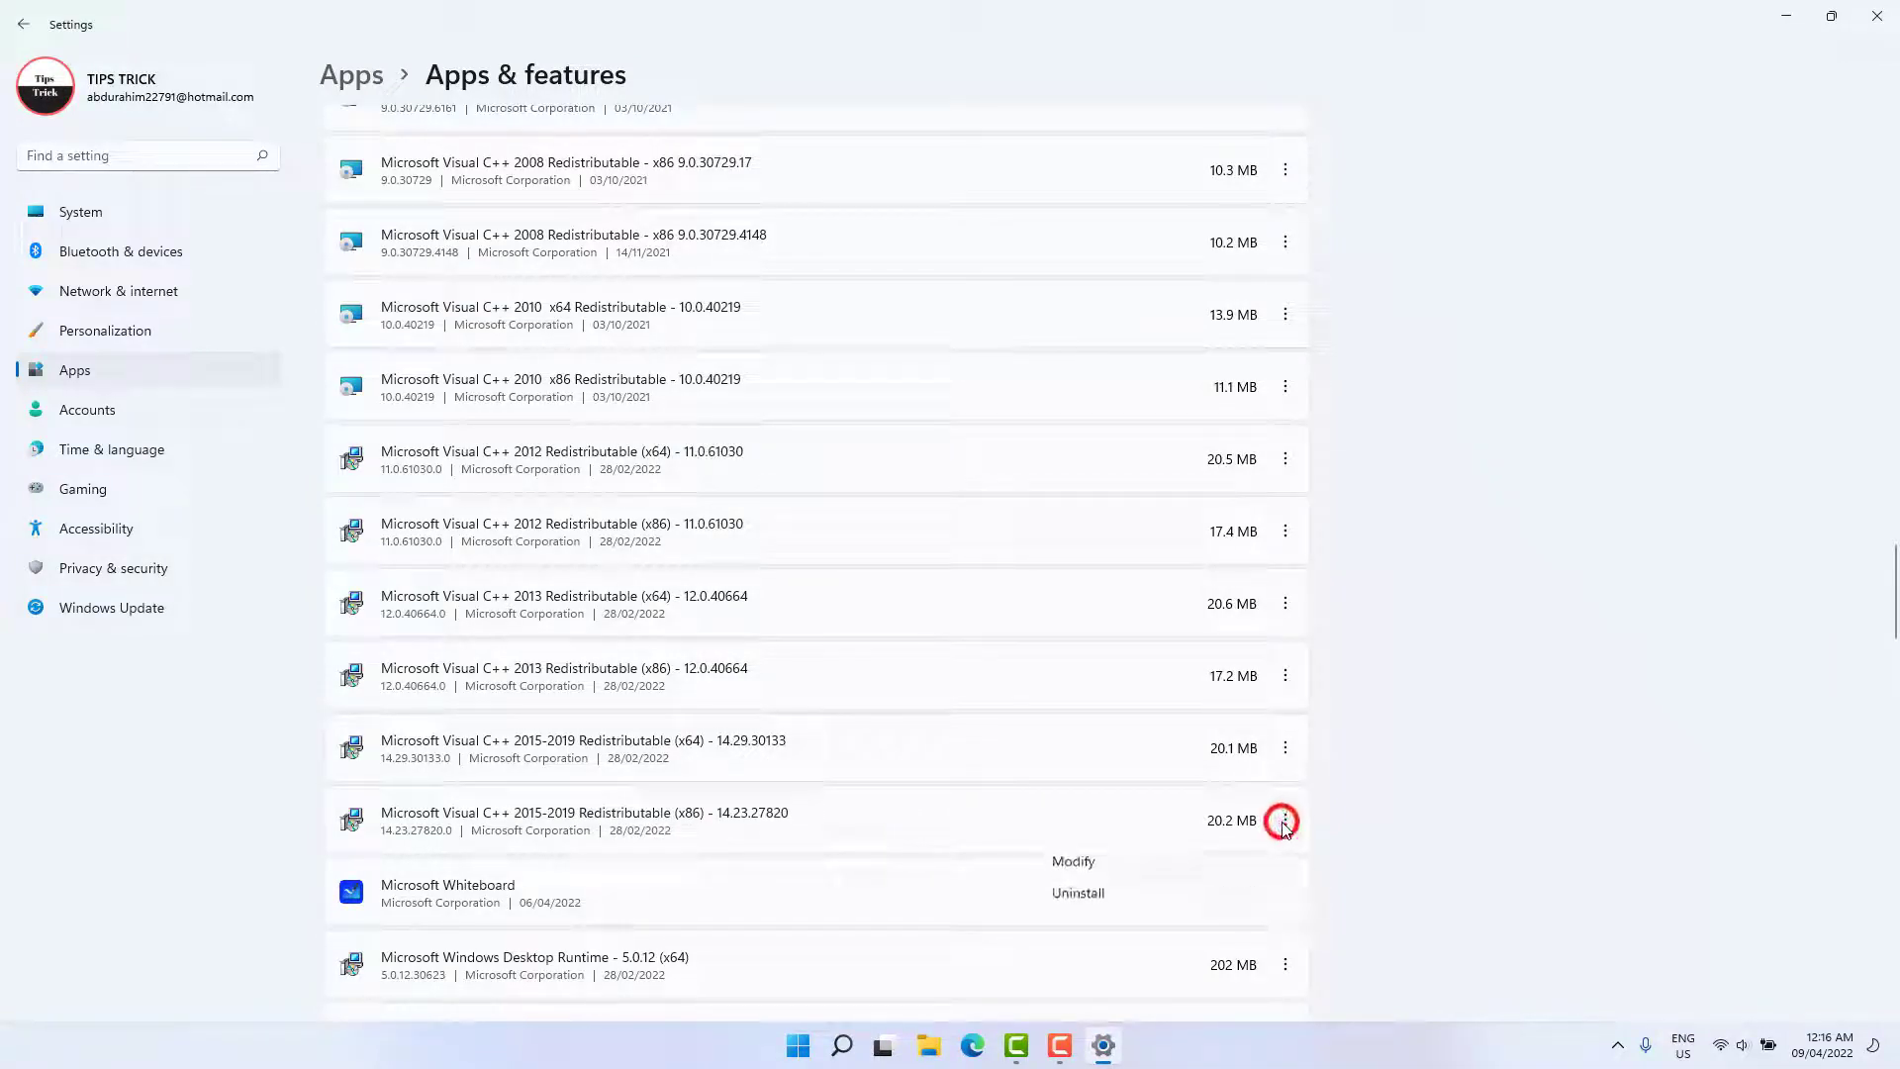
pyautogui.click(1072, 863)
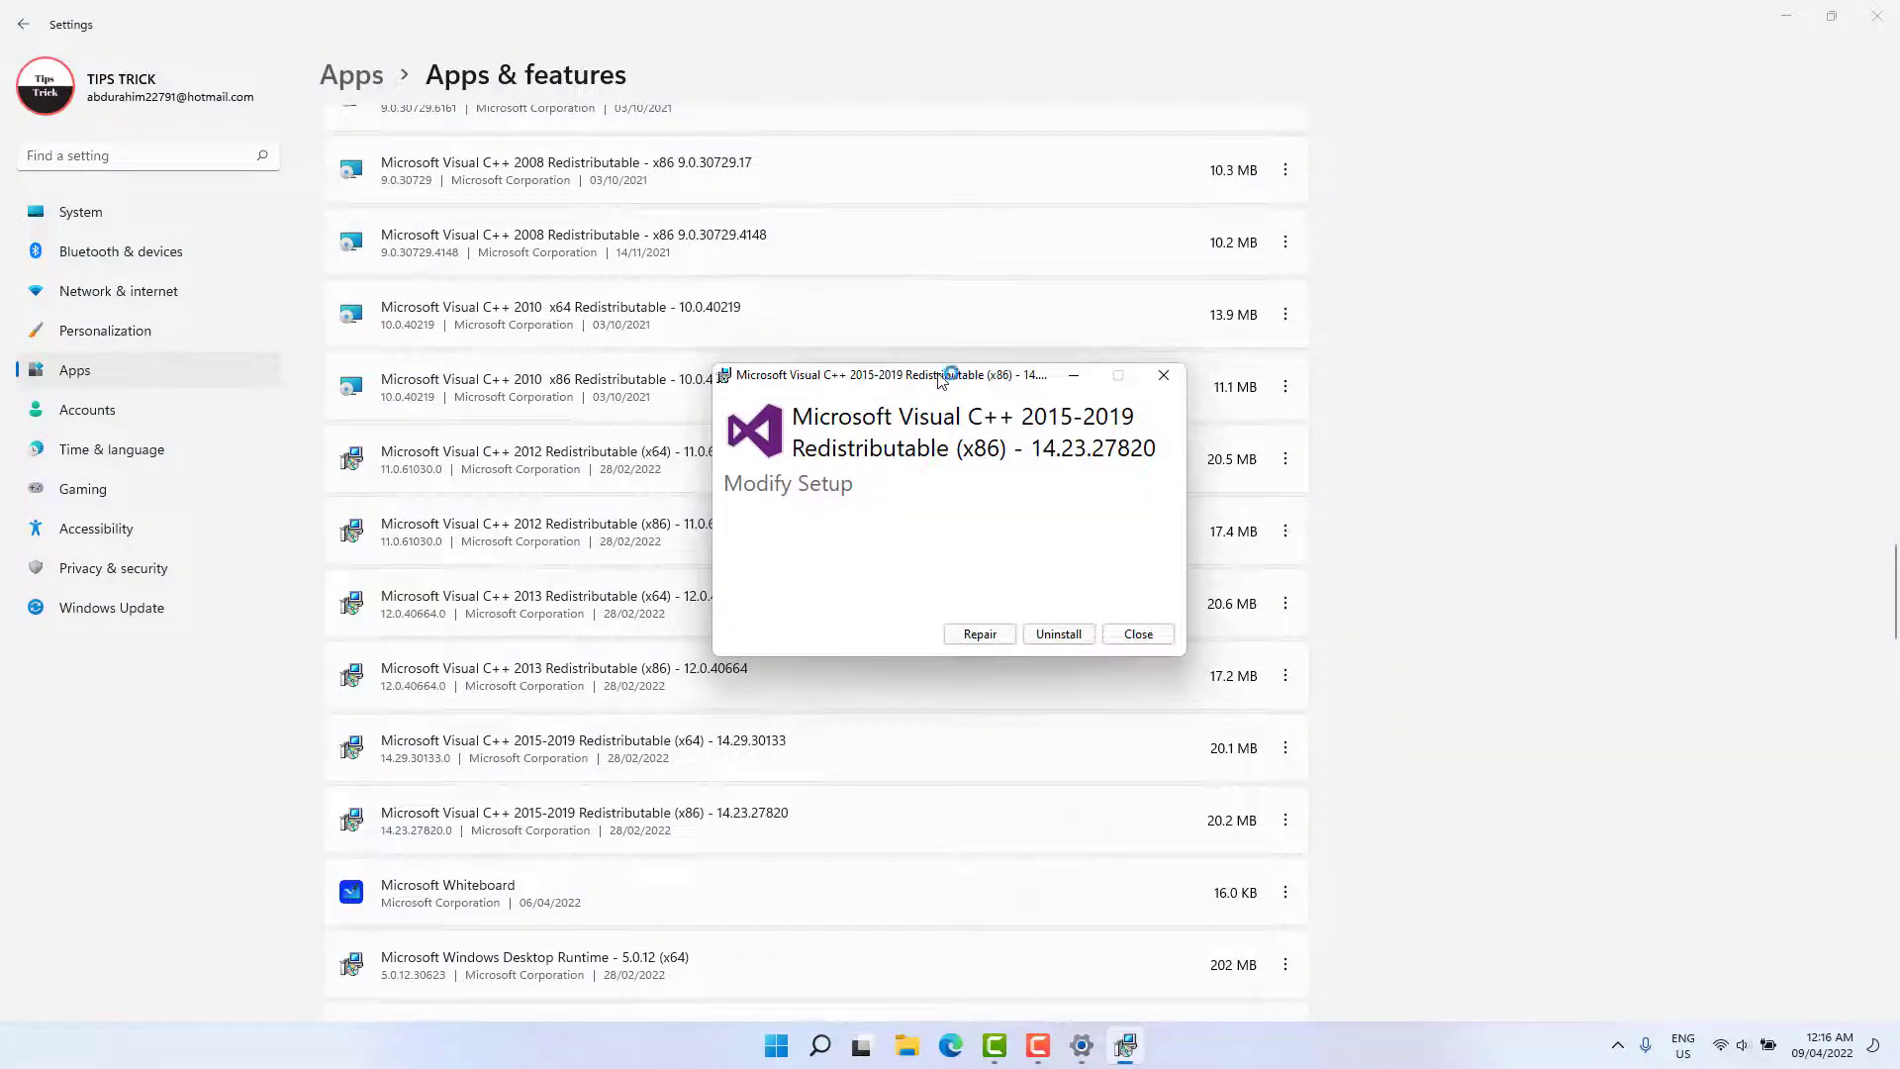
pyautogui.moveTo(936, 374); pyautogui.dragTo(771, 433)
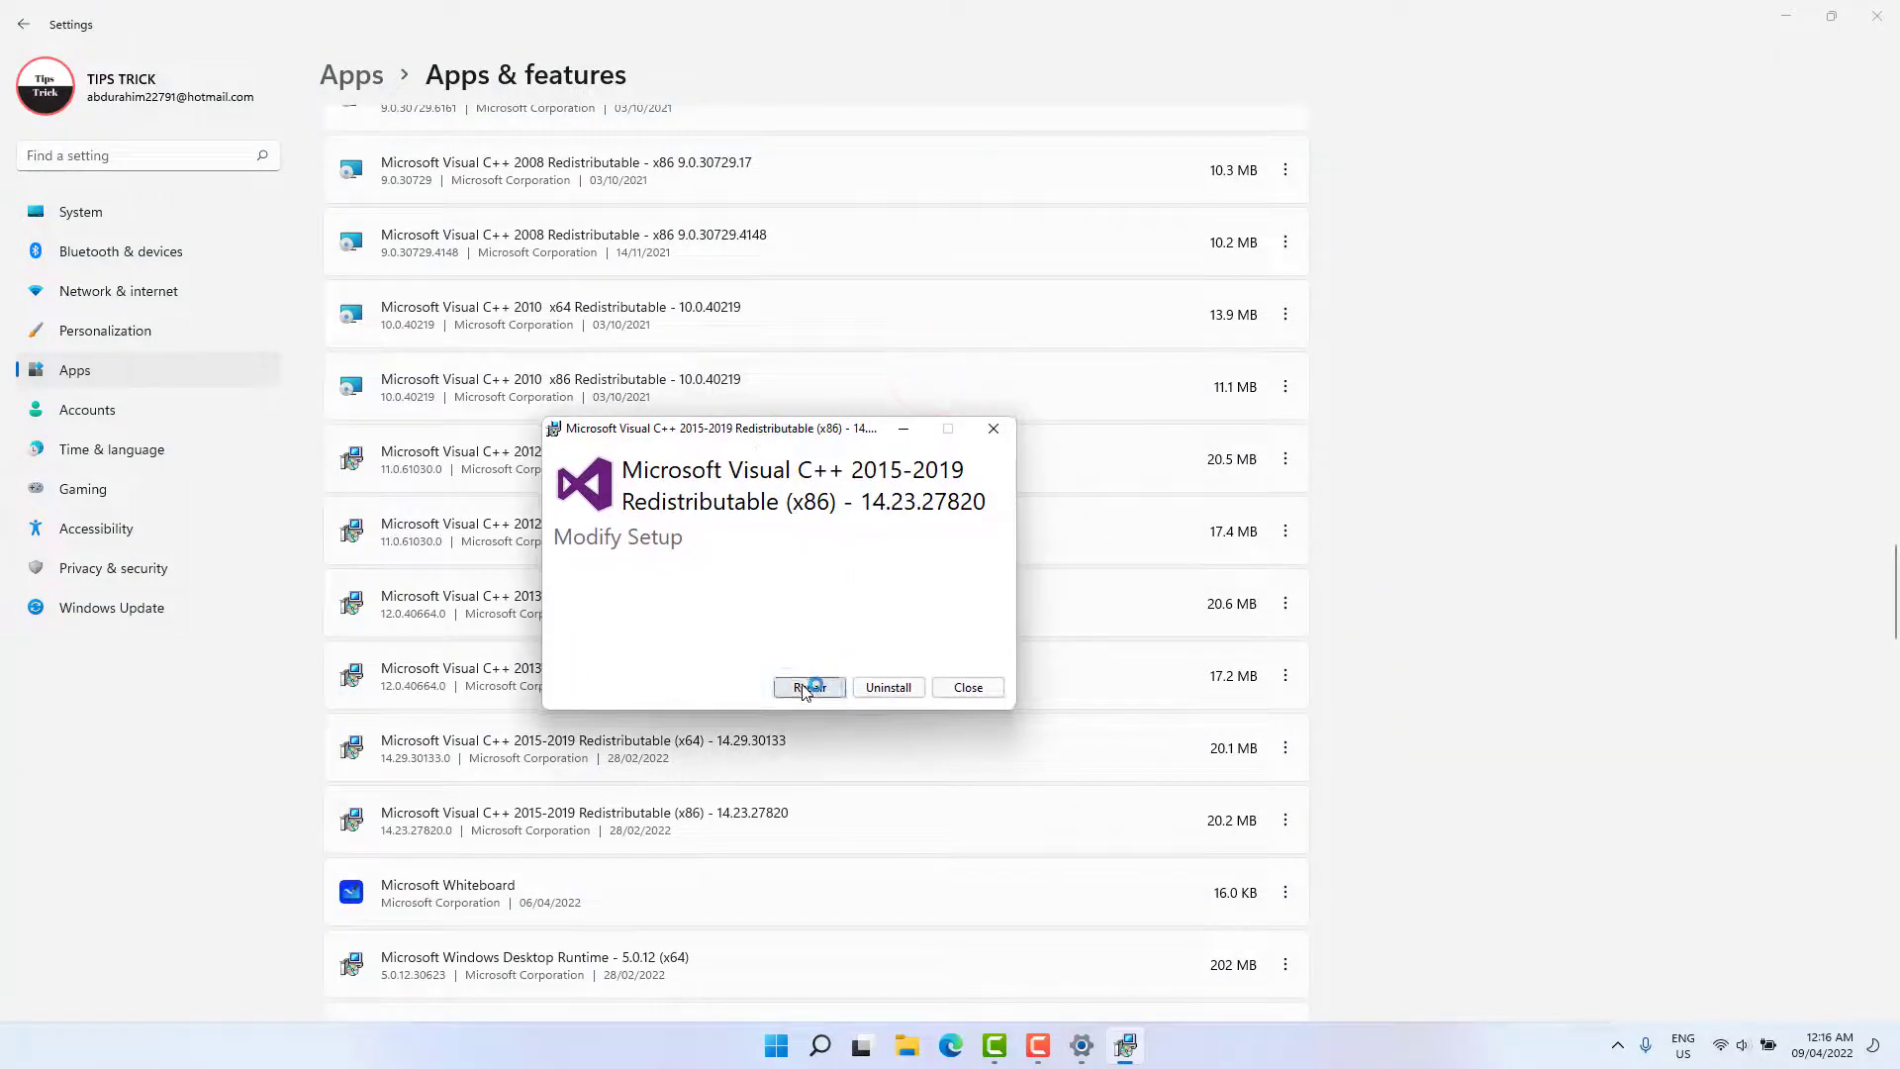
pyautogui.click(990, 689)
pyautogui.click(992, 586)
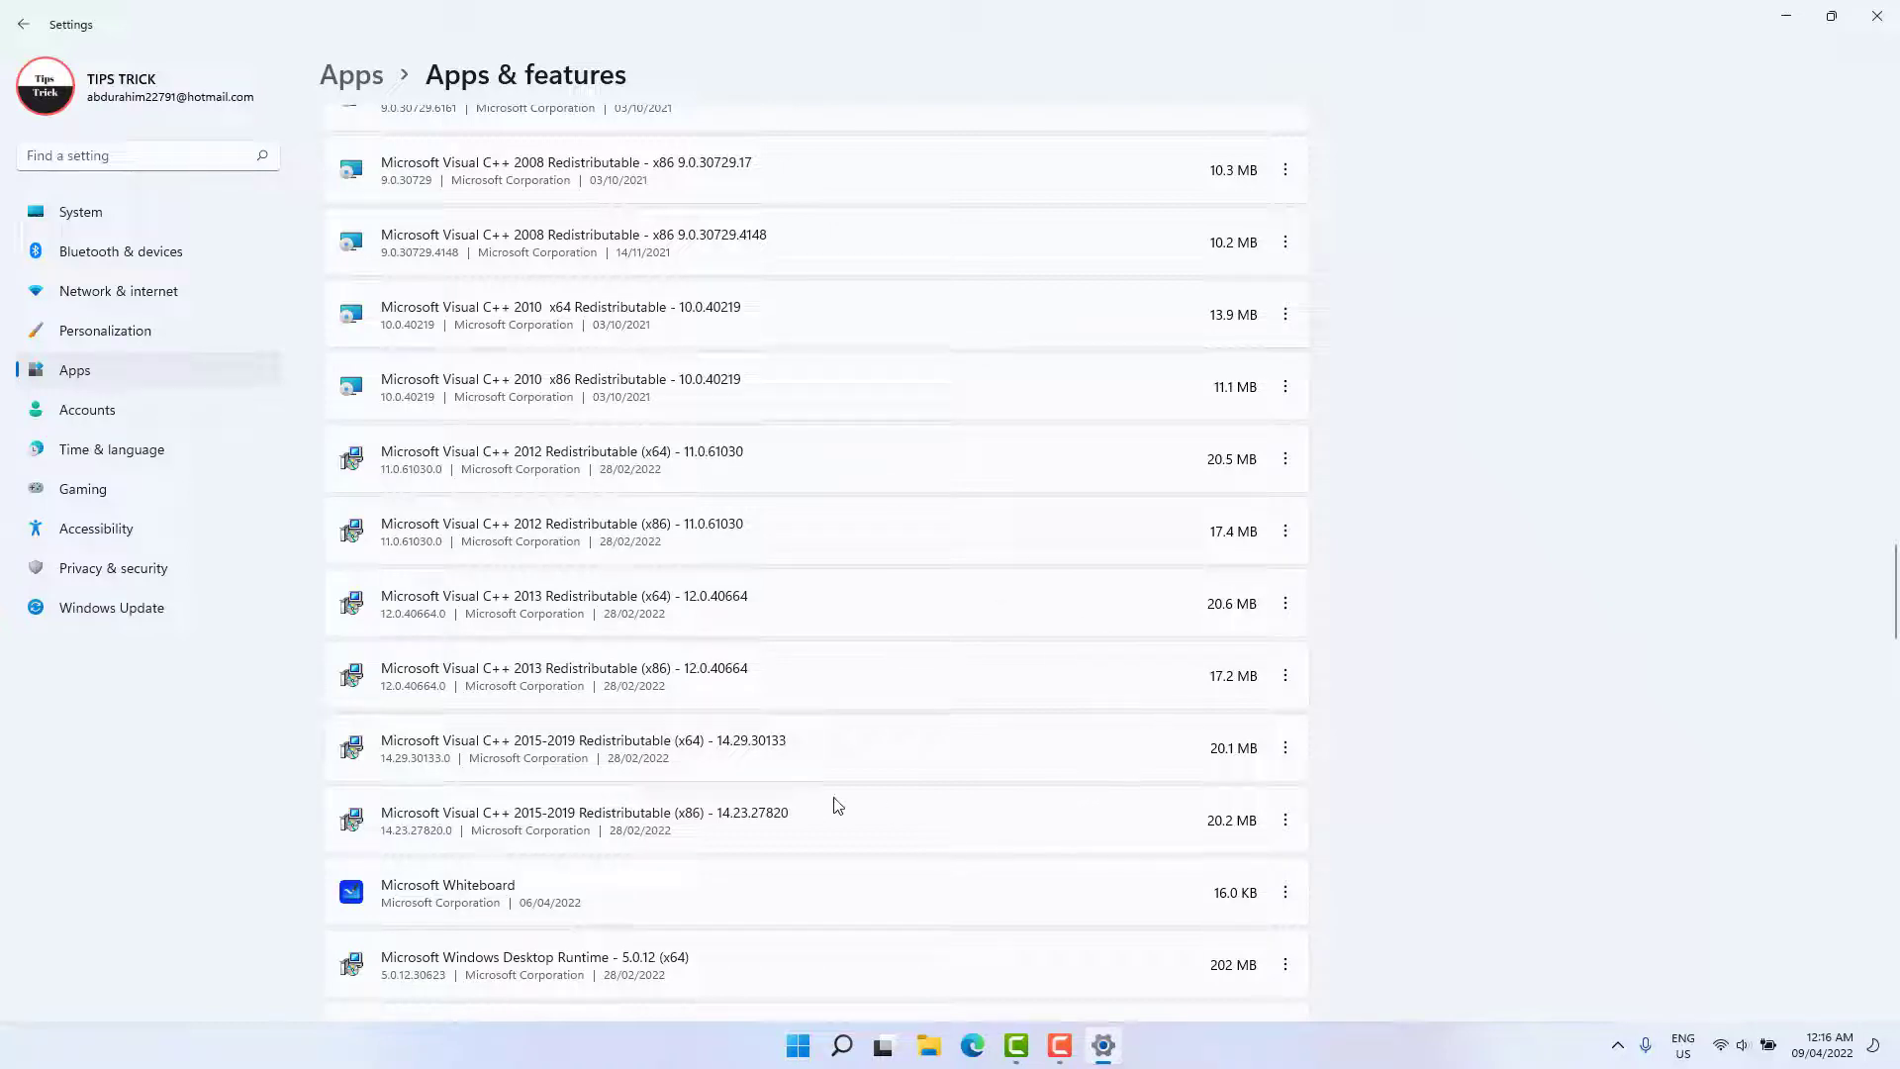
# Start uninstalling the x64 redistributable but dismiss the prompt, then close Settings.
pyautogui.click(1286, 748)
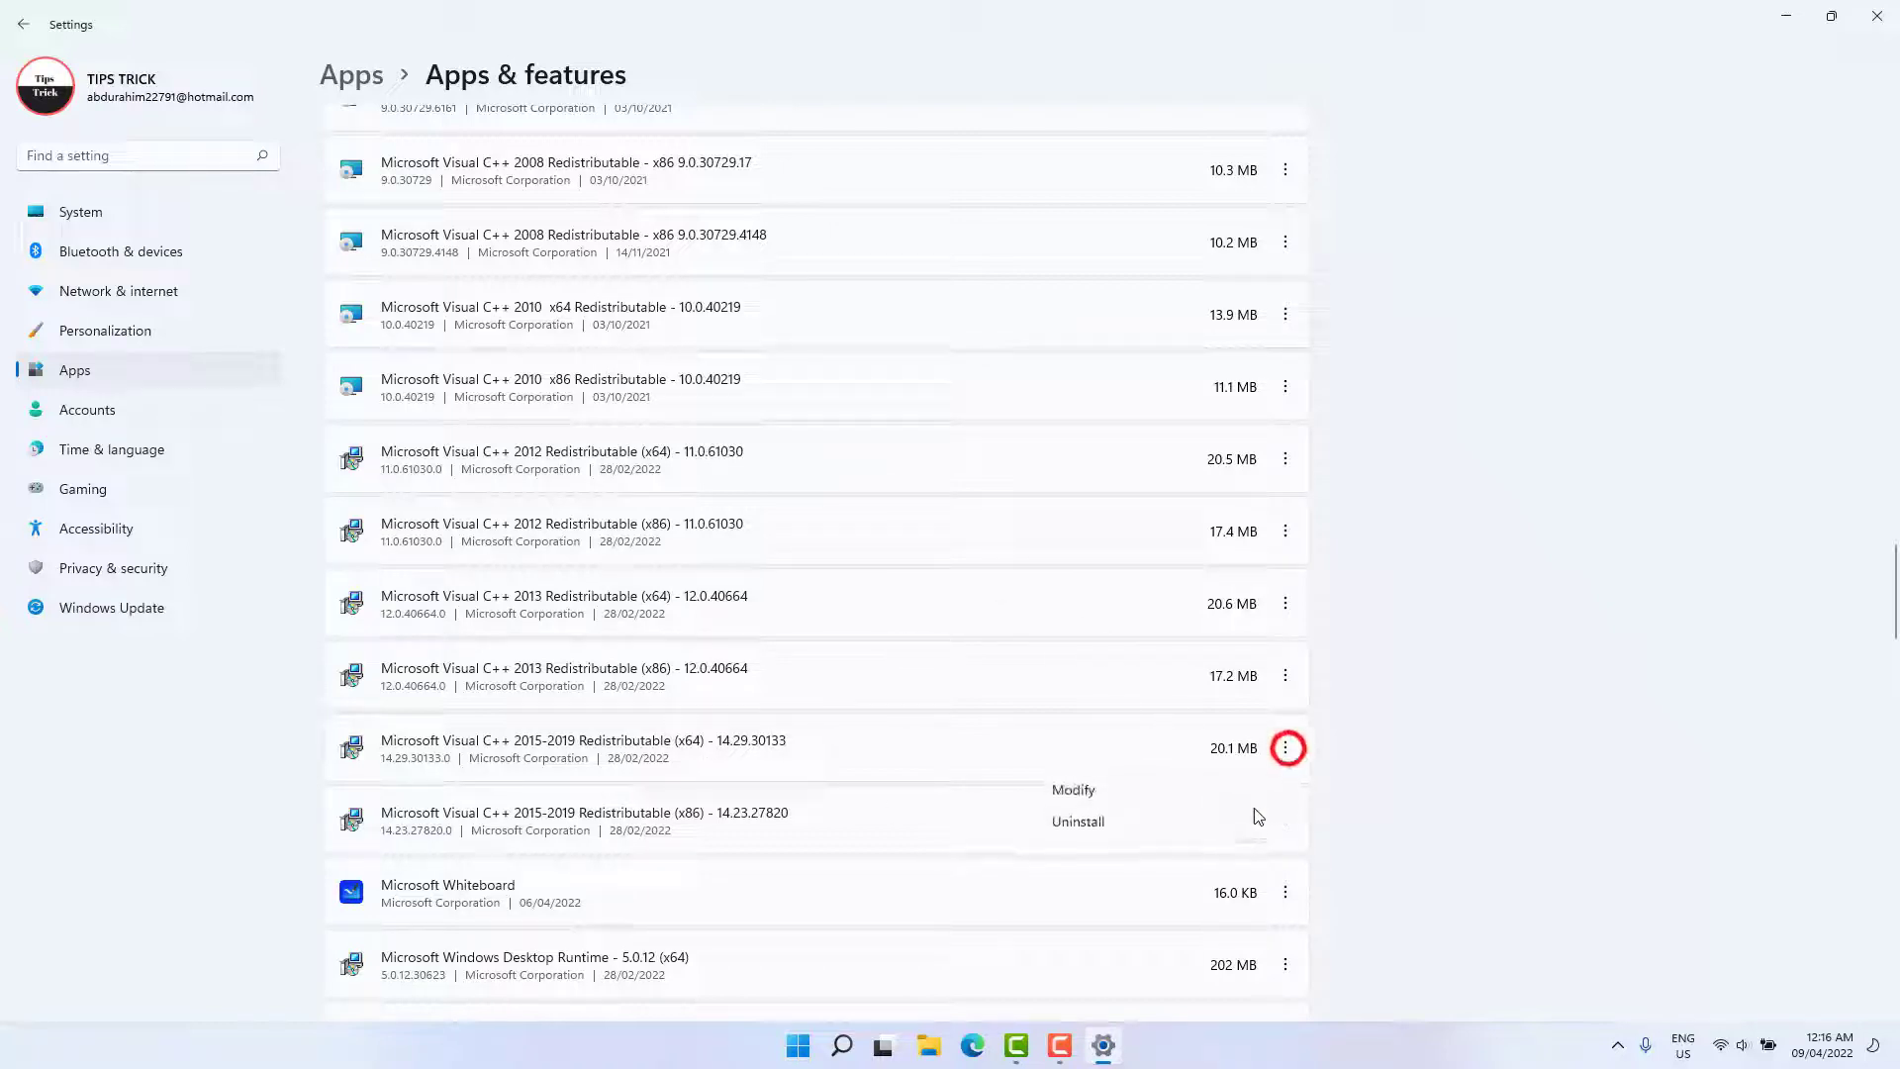
pyautogui.click(1128, 824)
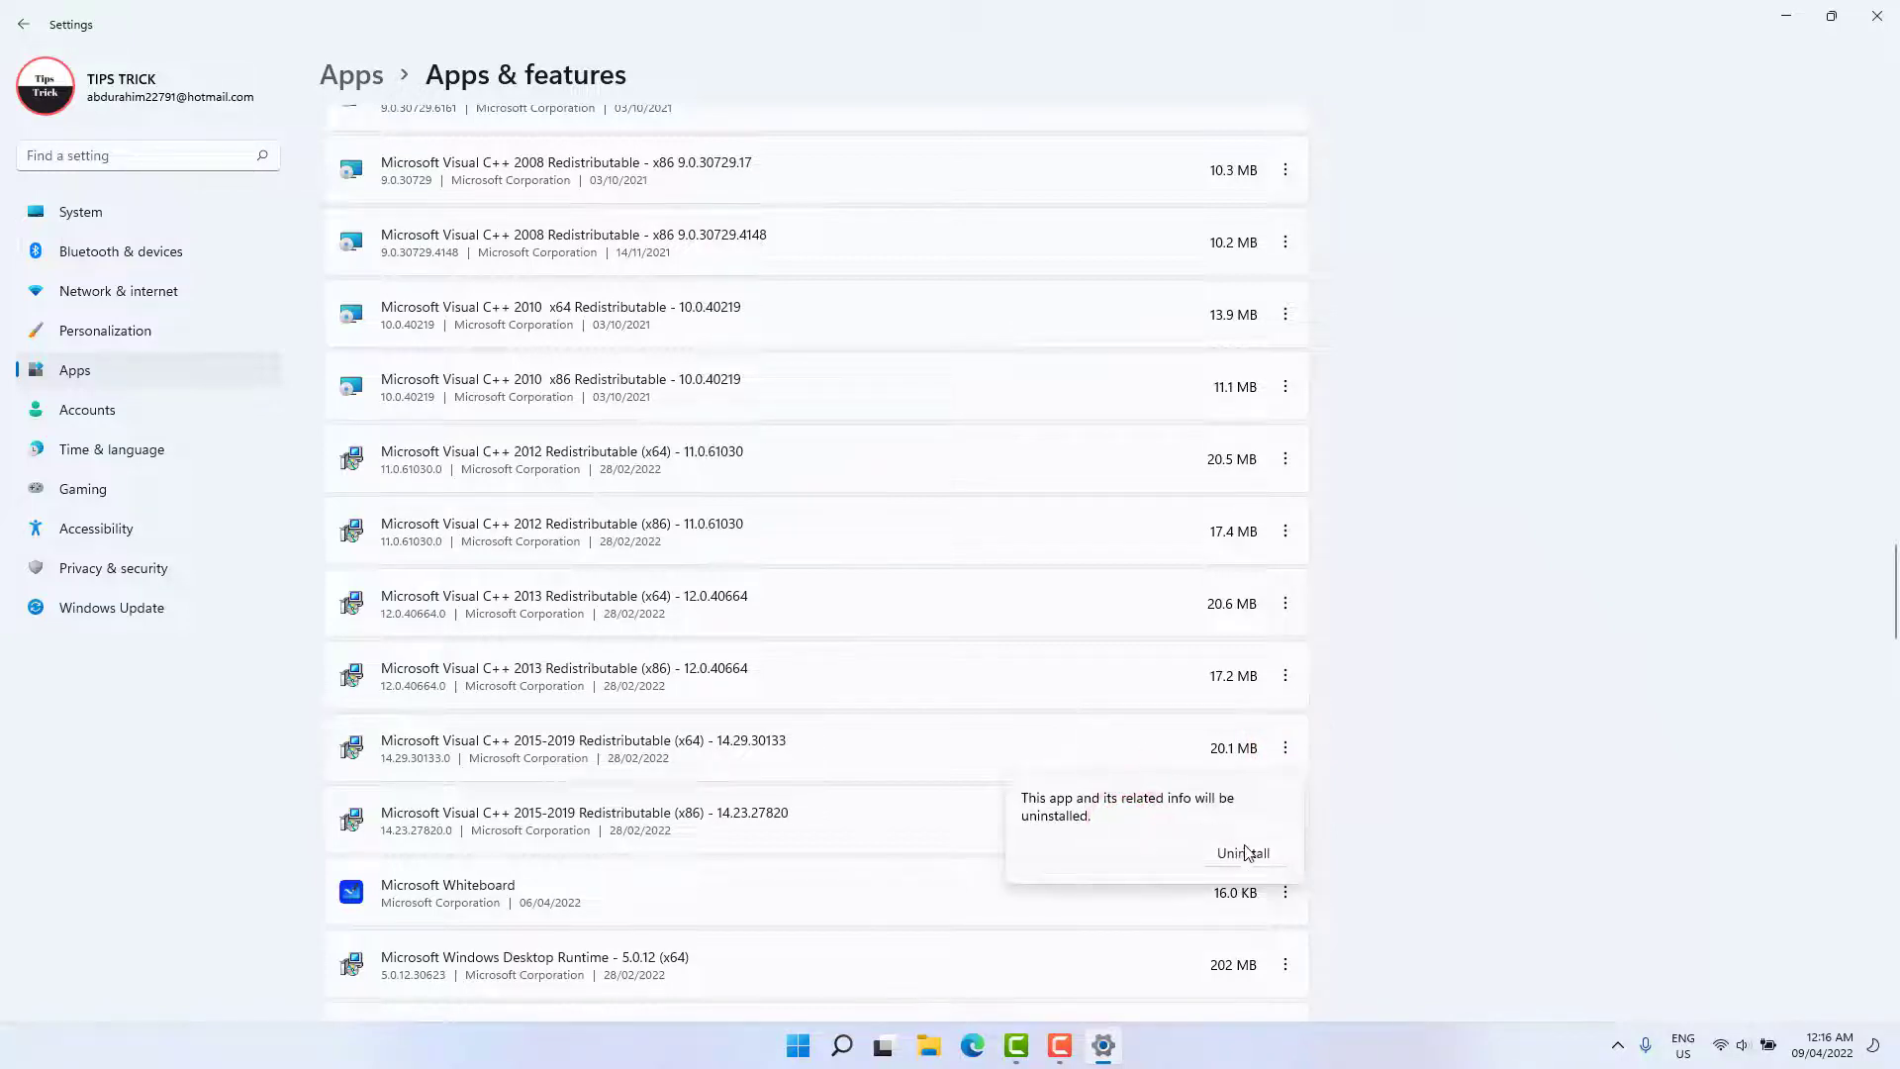
pyautogui.click(1471, 785)
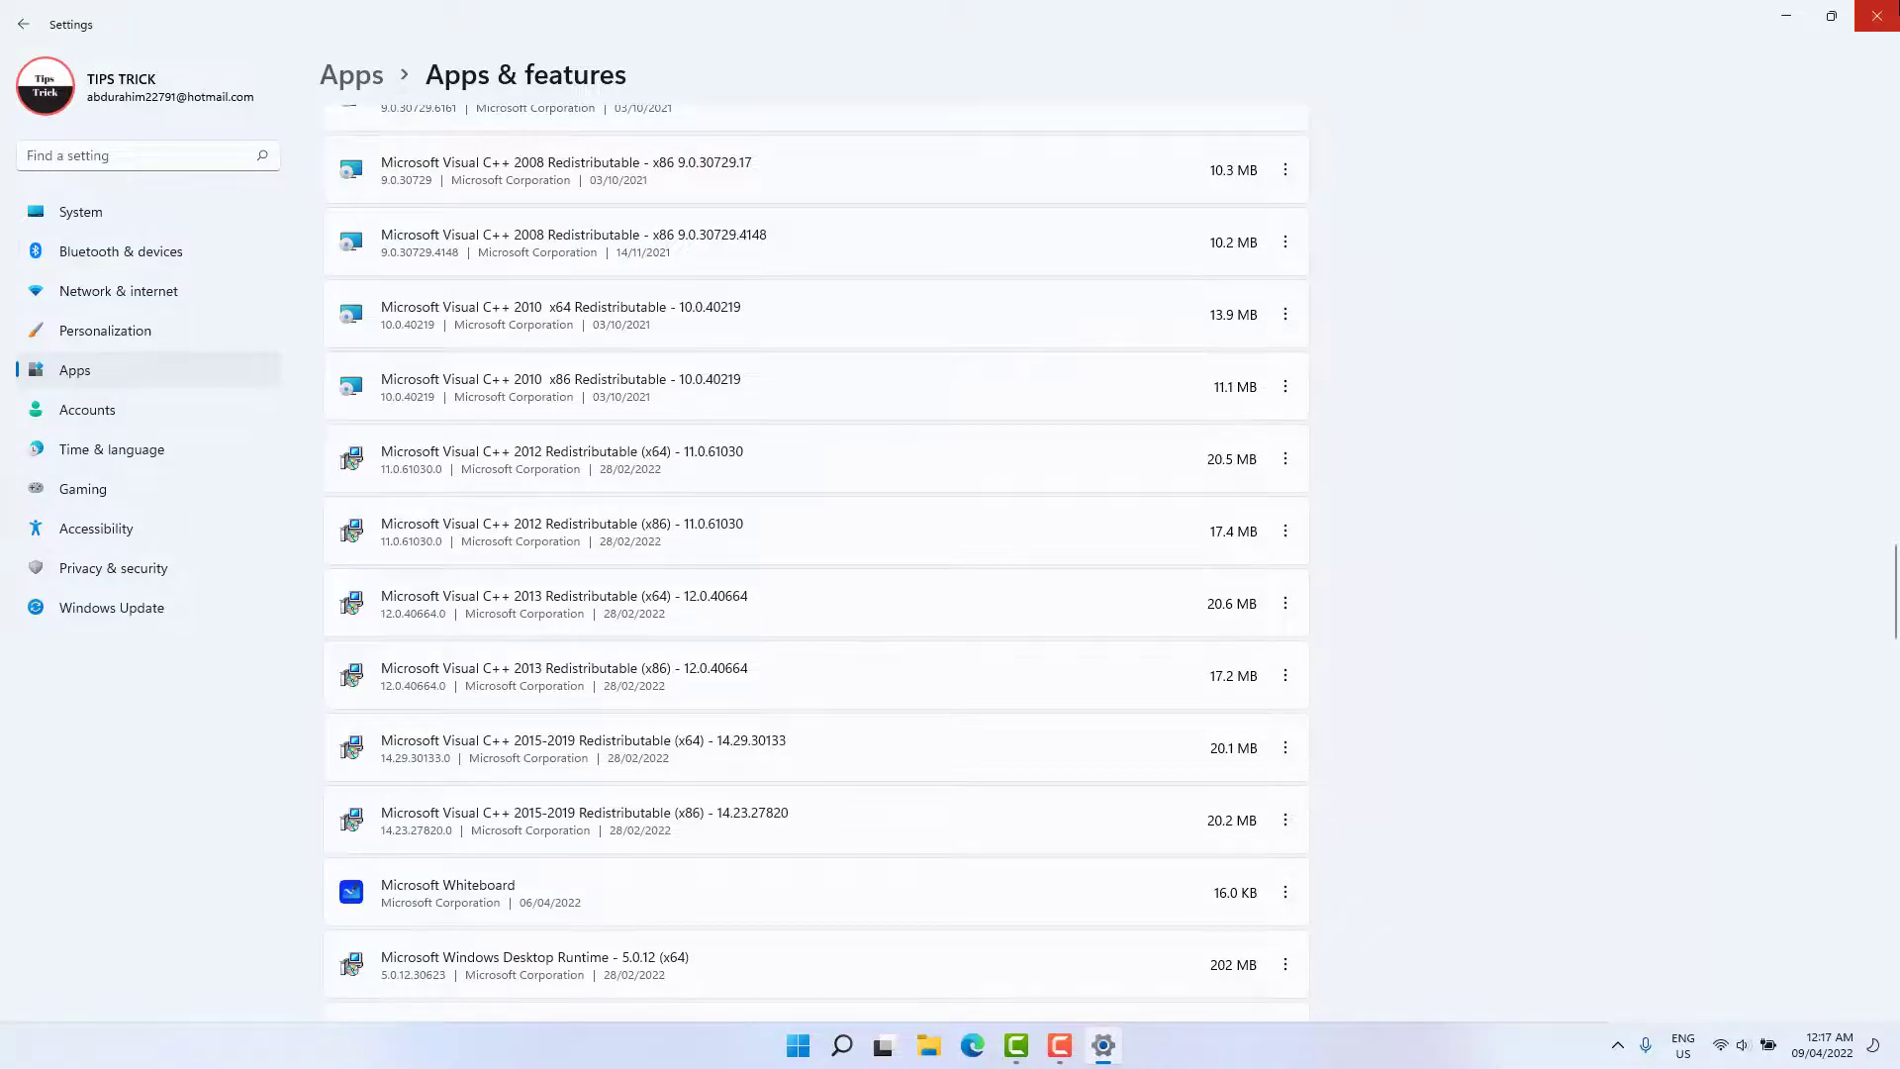
pyautogui.click(1878, 16)
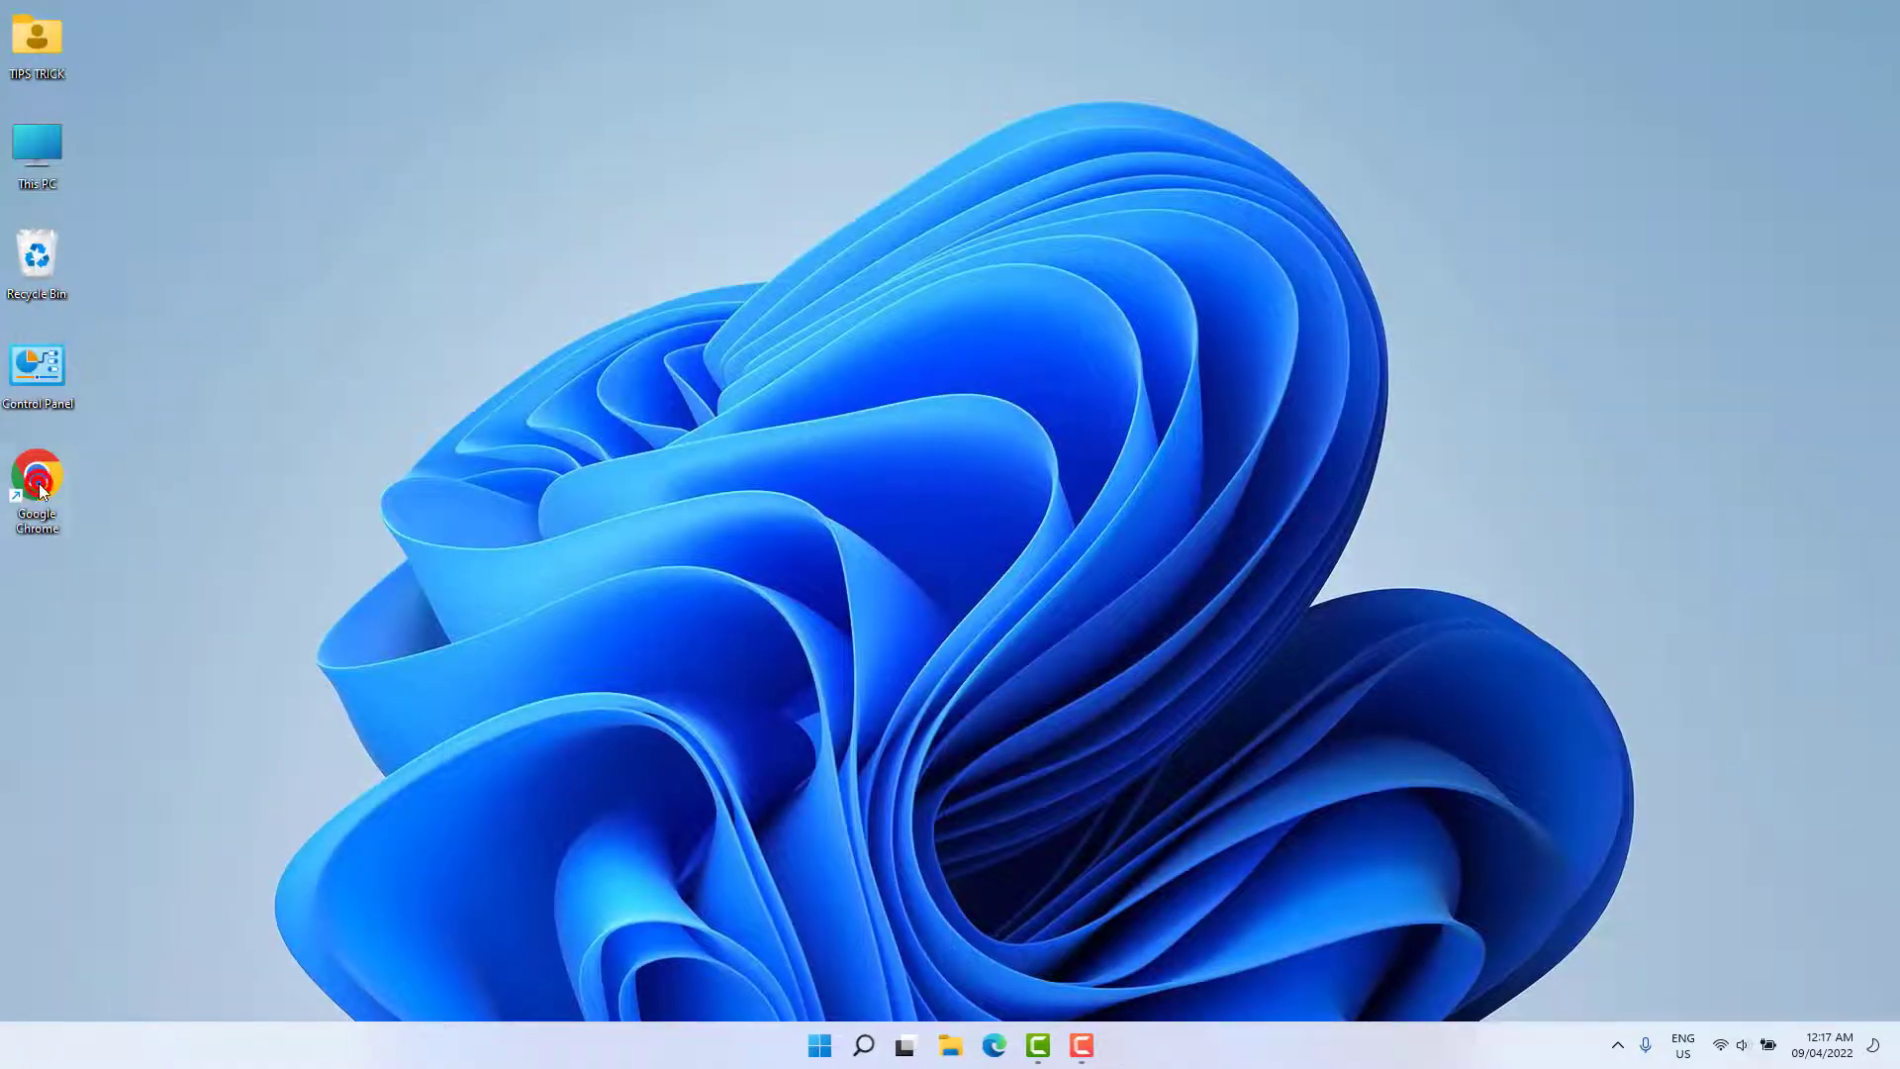
# Launch Chrome and load the Visual C++ Redistributable download page from the pasted link.
pyautogui.doubleClick(37, 481)
pyautogui.click(268, 51)
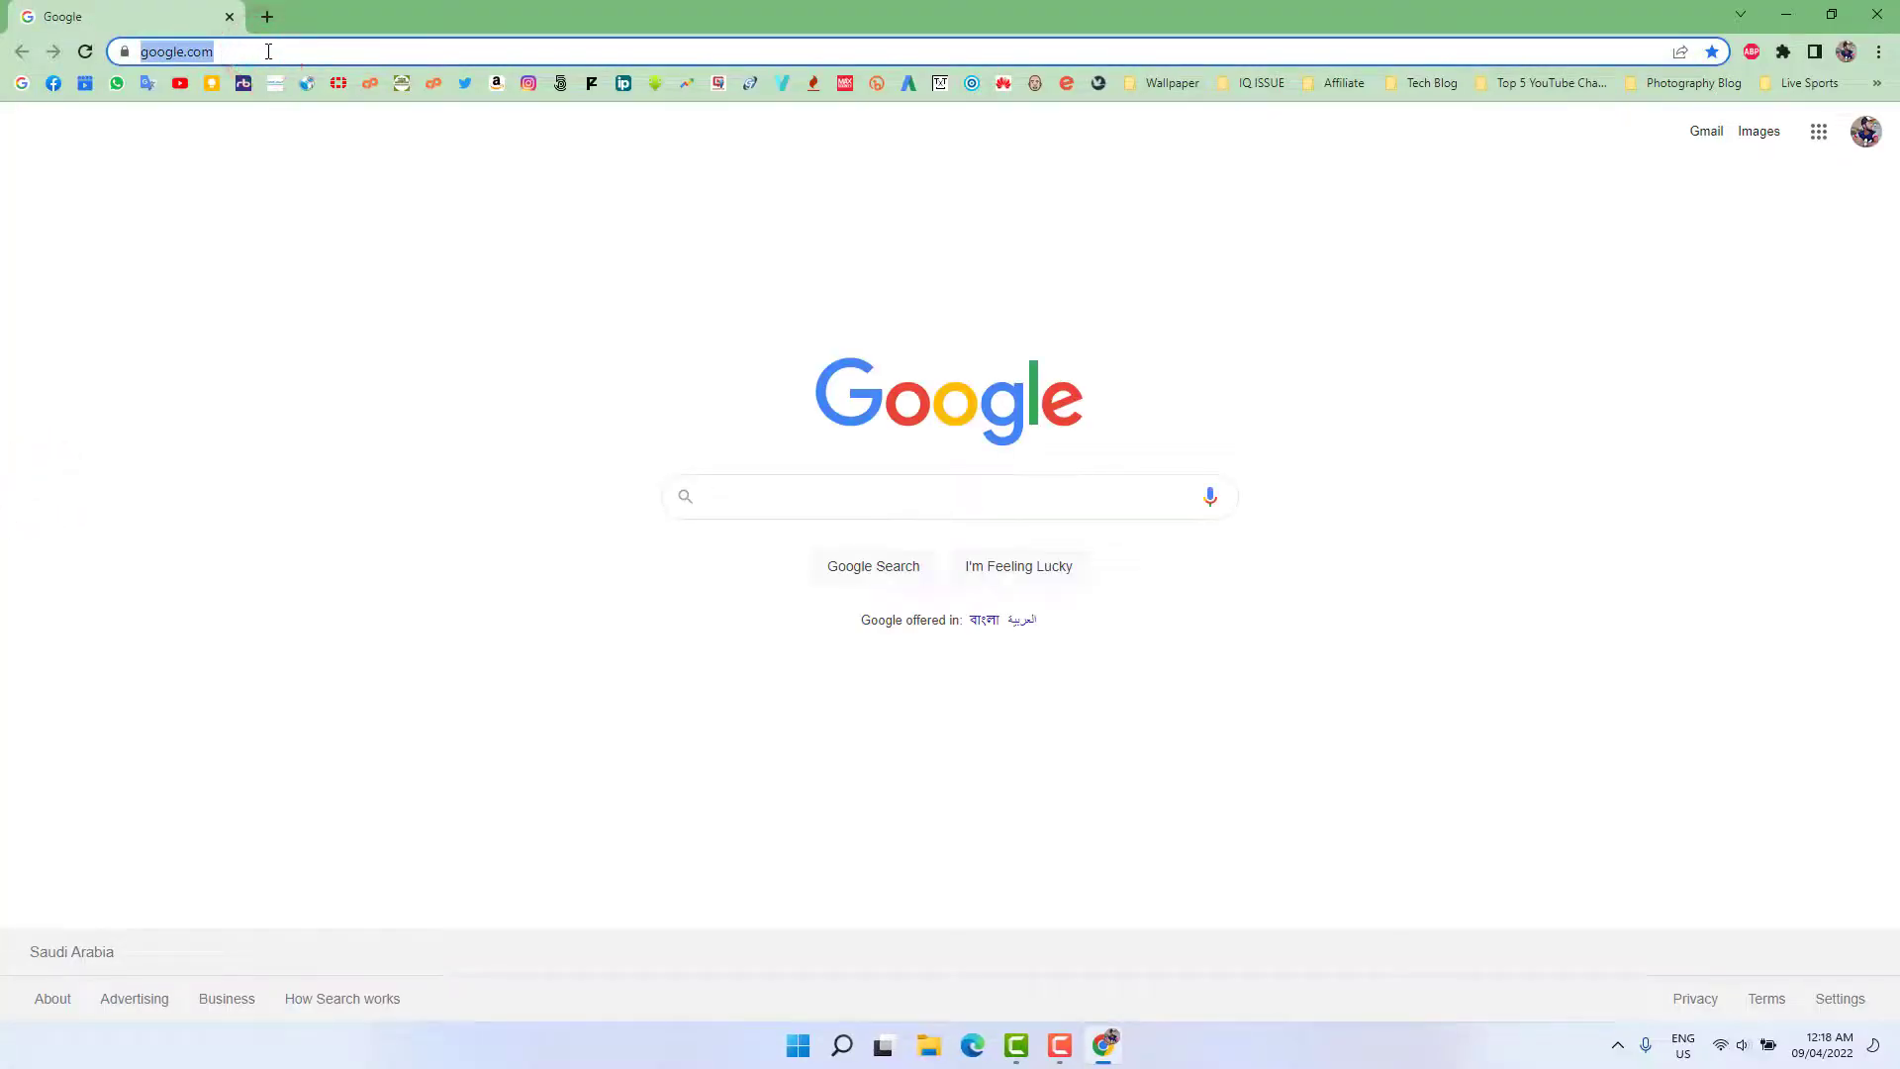
pyautogui.write('https://www.microsoft.com/en-in/download/details.aspx?id=48145')
pyautogui.press('Return')
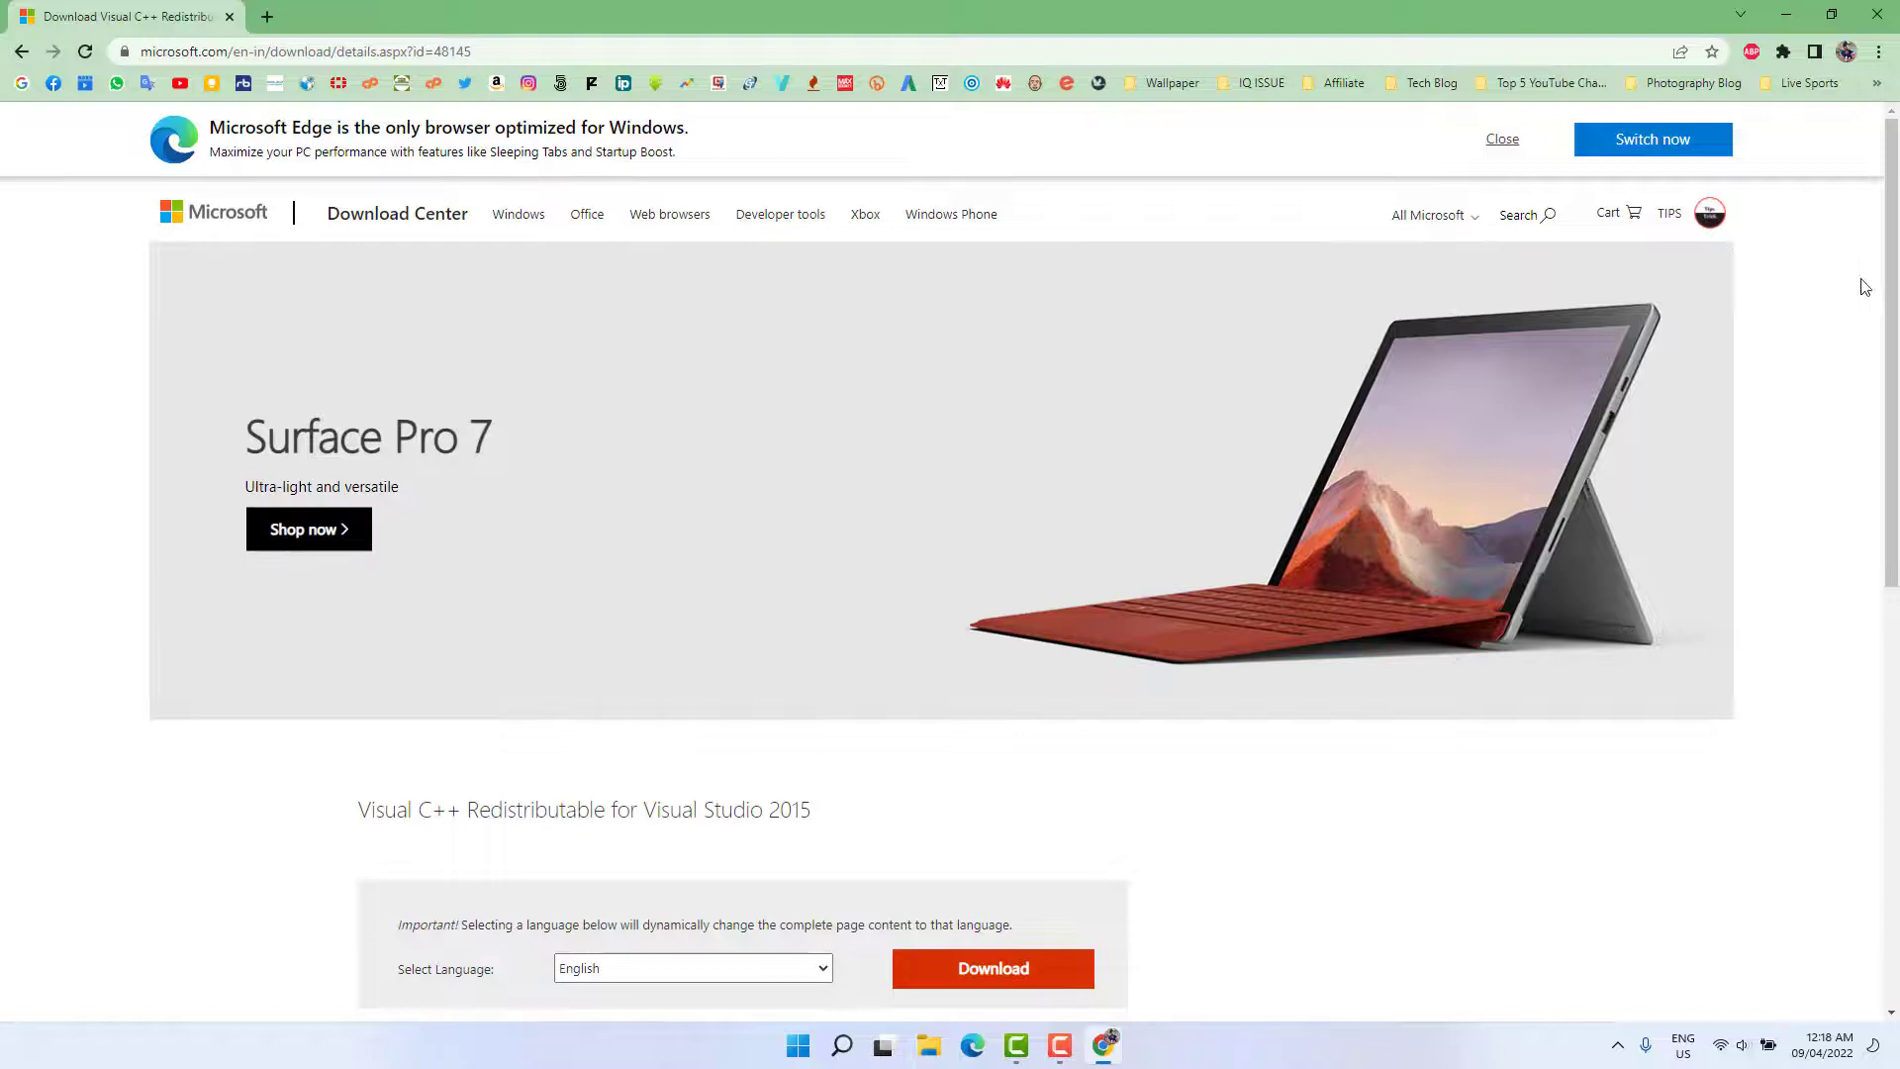
# Download vc_redist.x64.exe from the page, then close Chrome.
pyautogui.moveTo(1892, 288); pyautogui.dragTo(1892, 368)
pyautogui.click(969, 803)
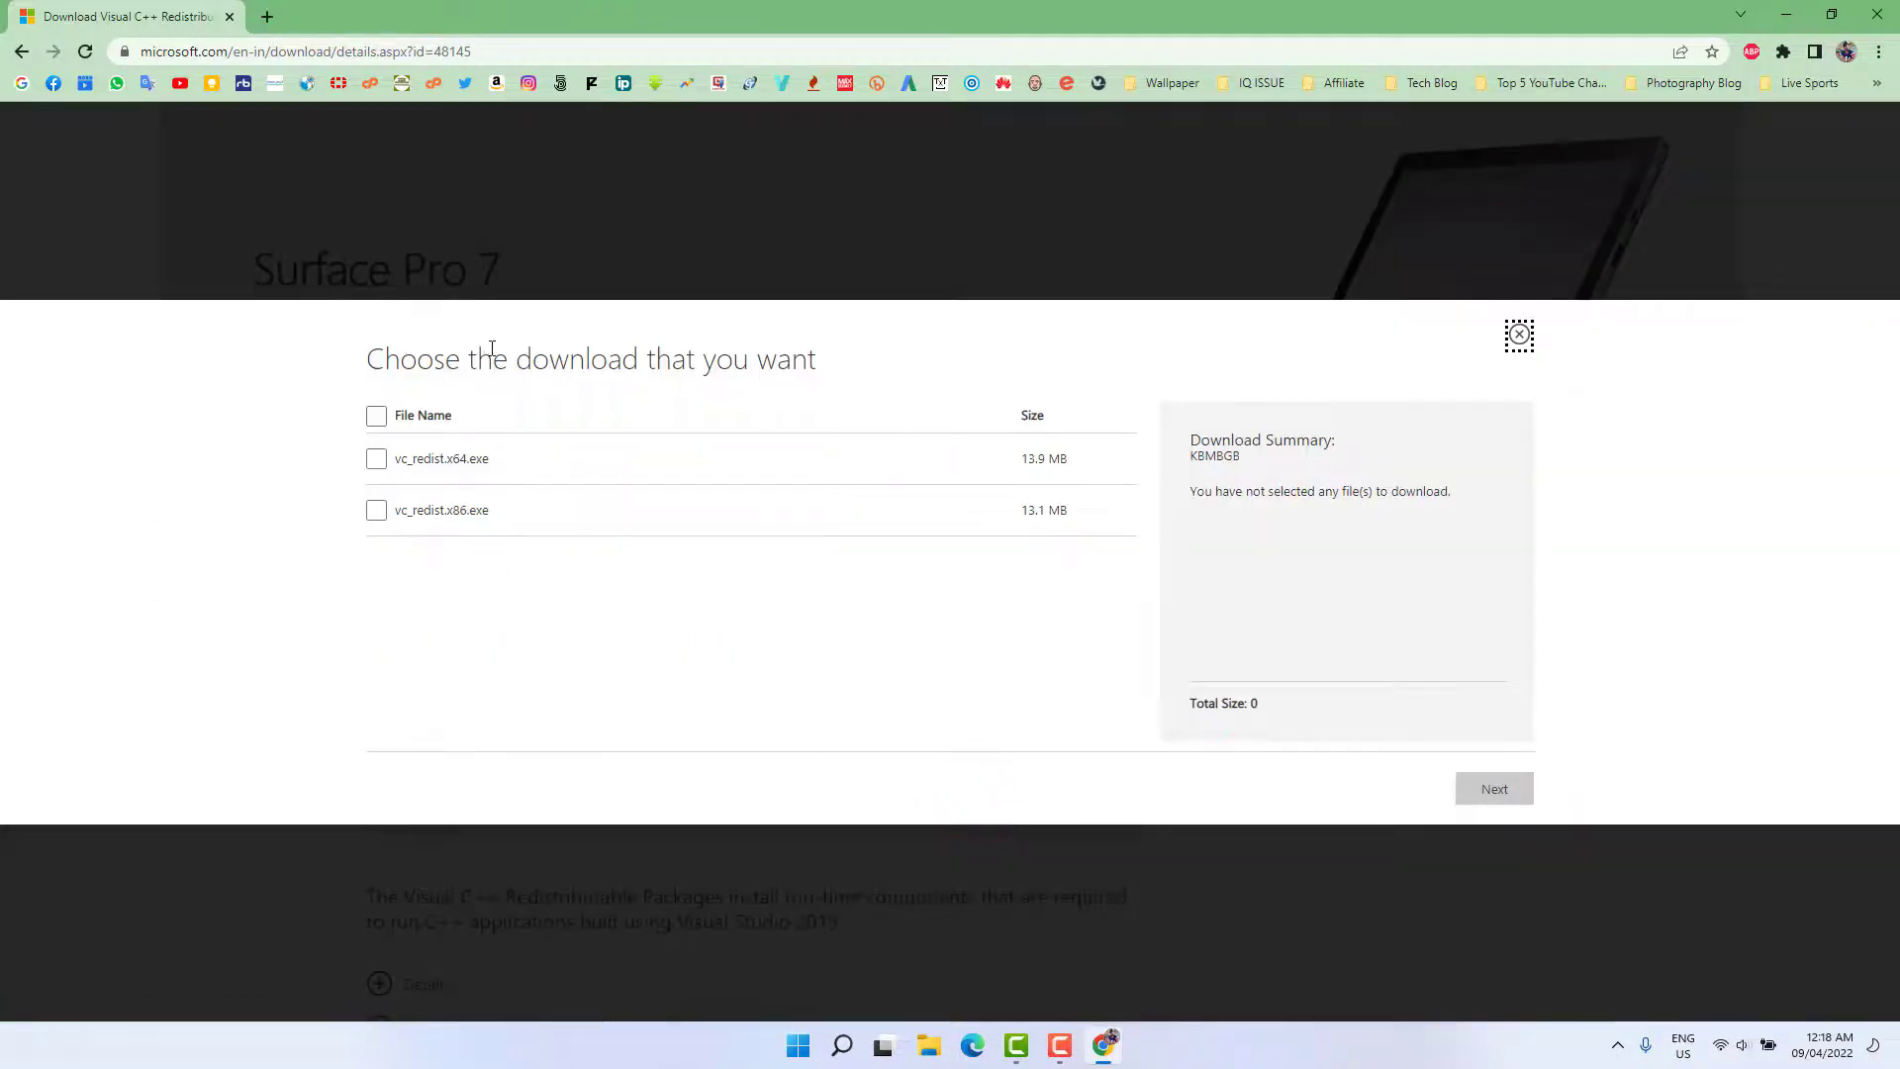
pyautogui.click(381, 464)
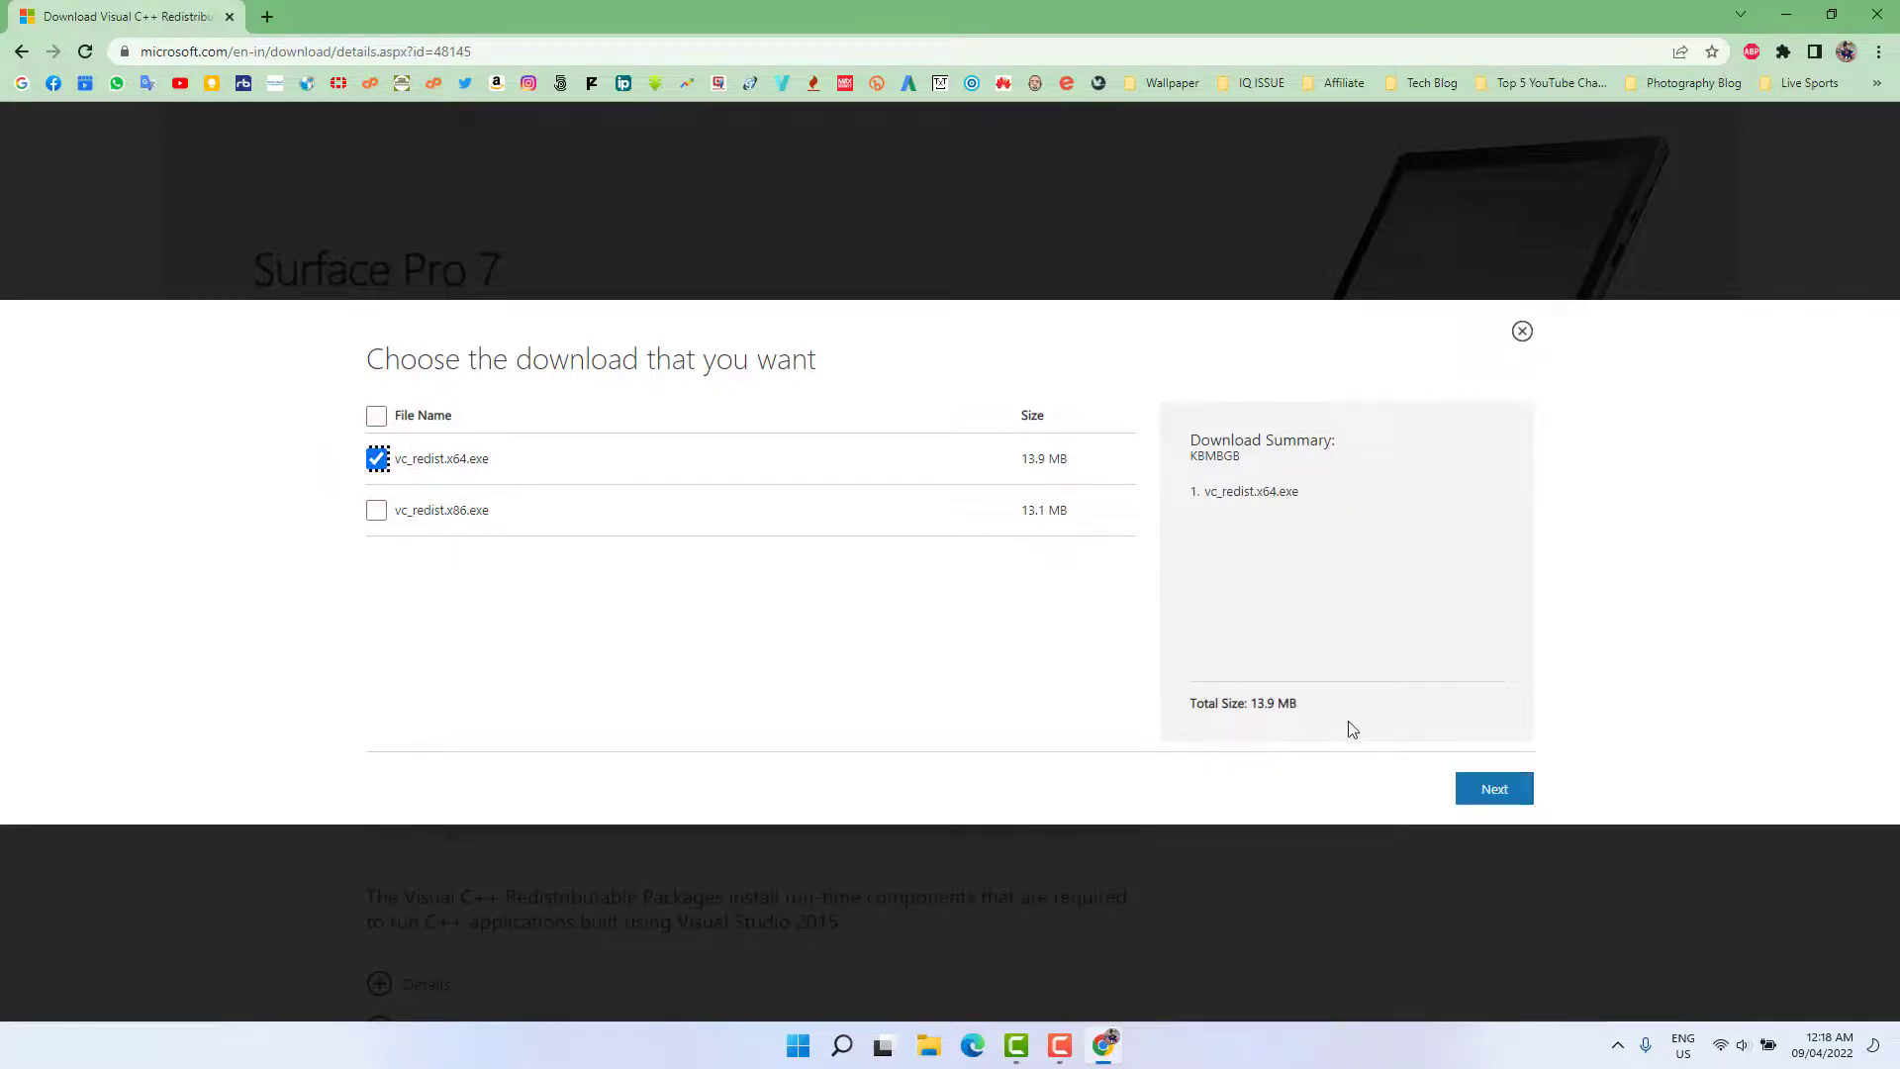
pyautogui.click(1484, 792)
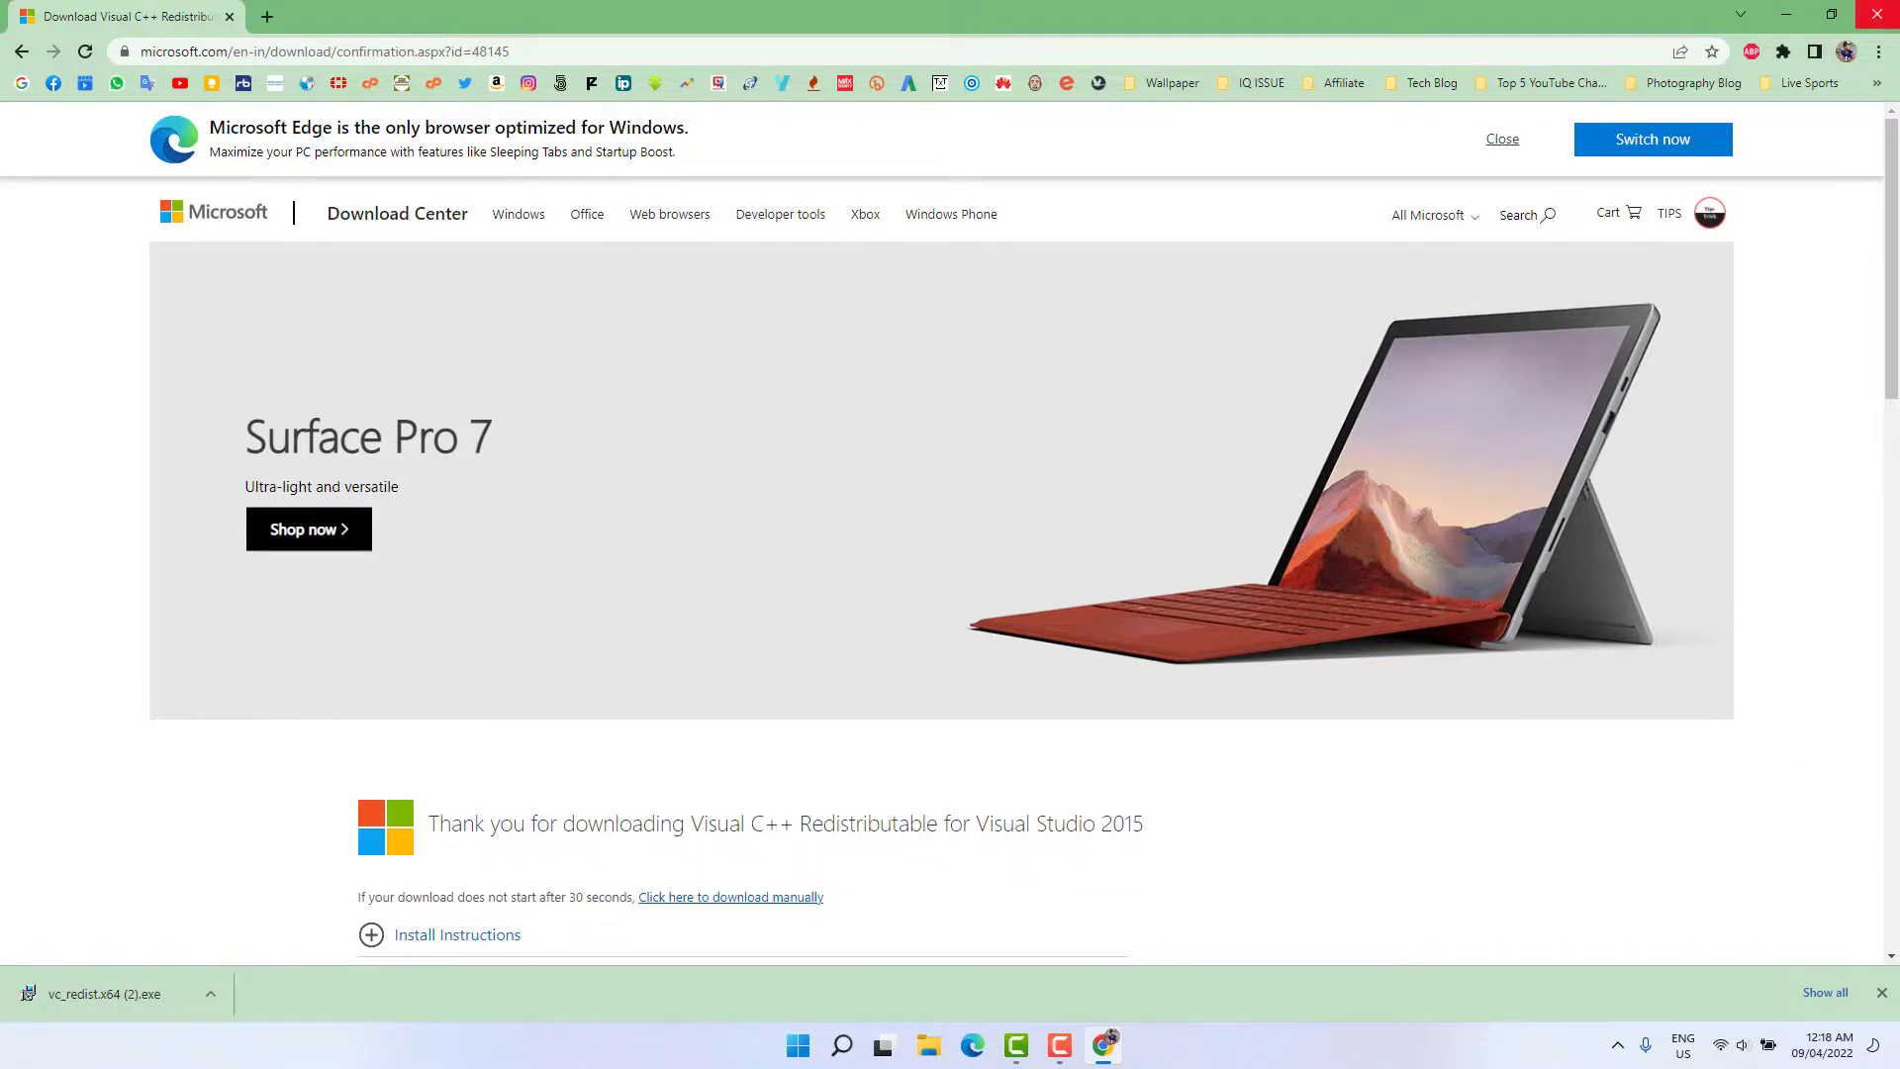
pyautogui.click(1877, 14)
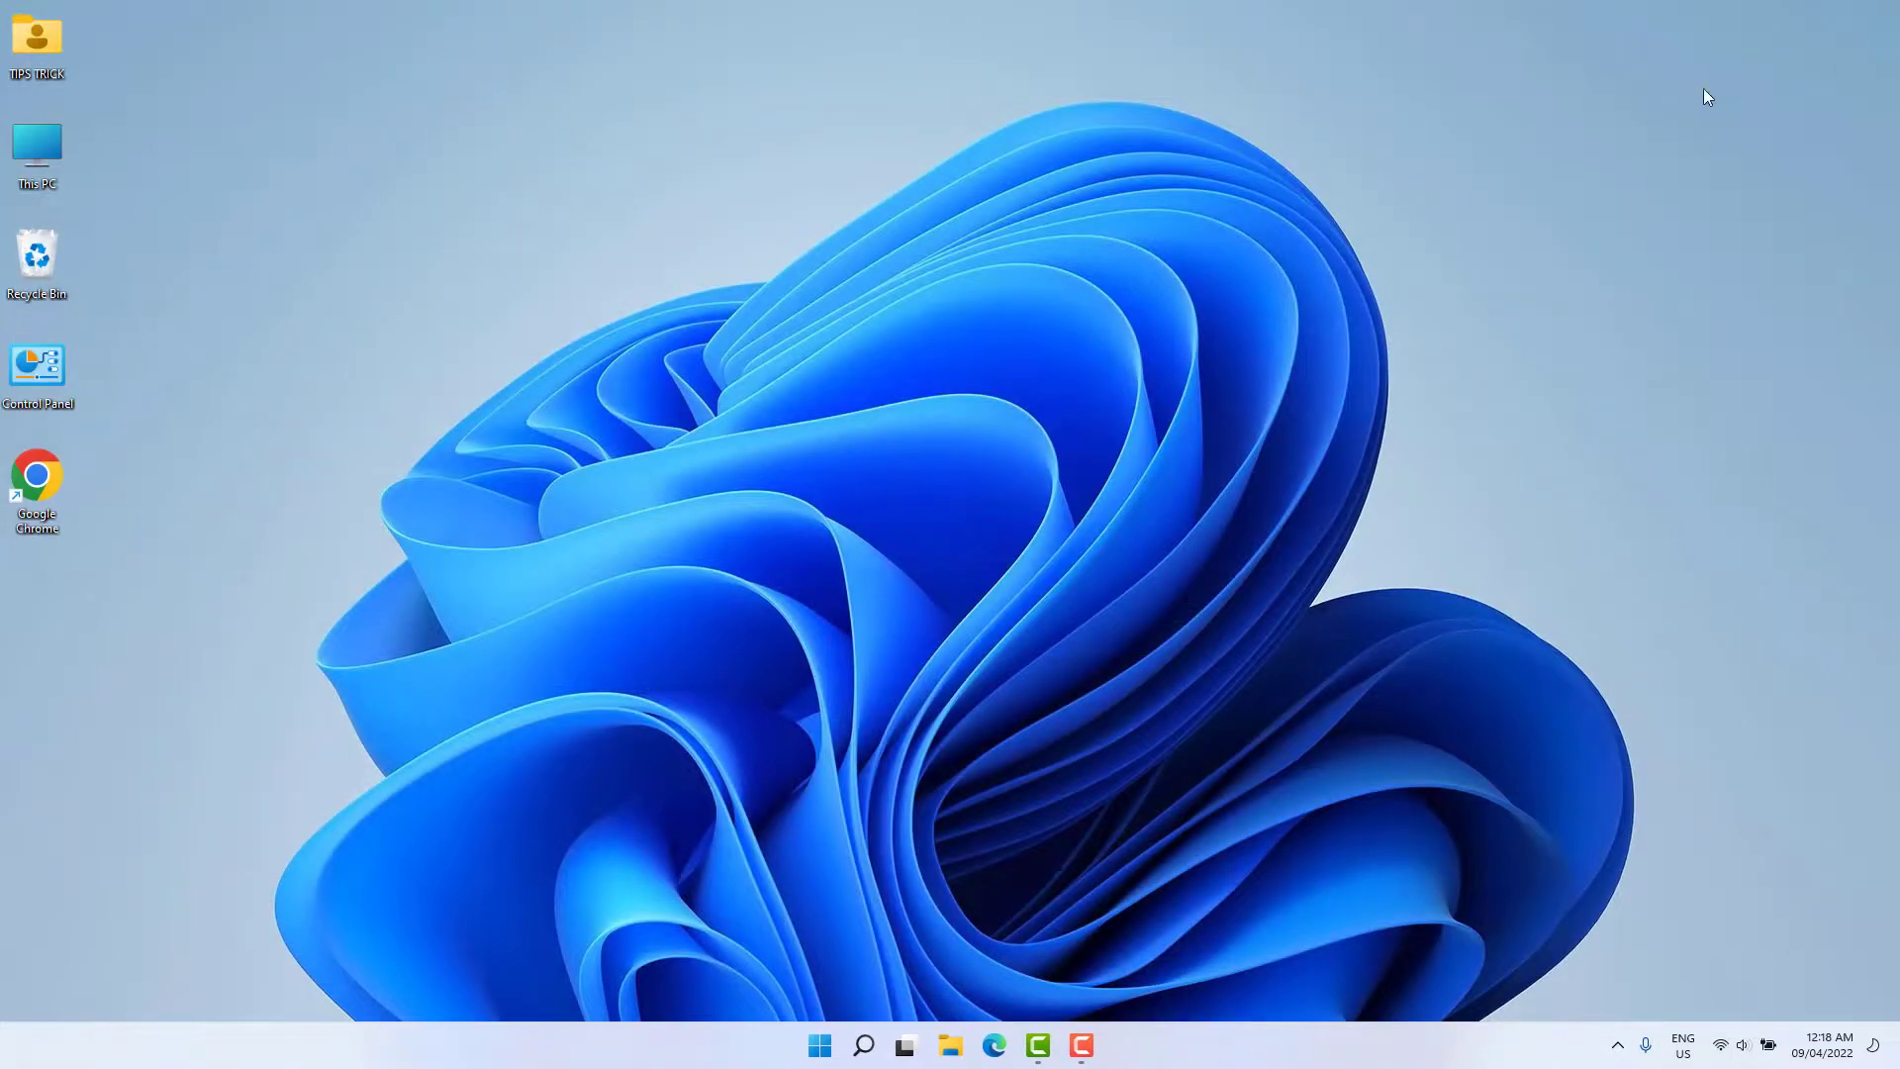